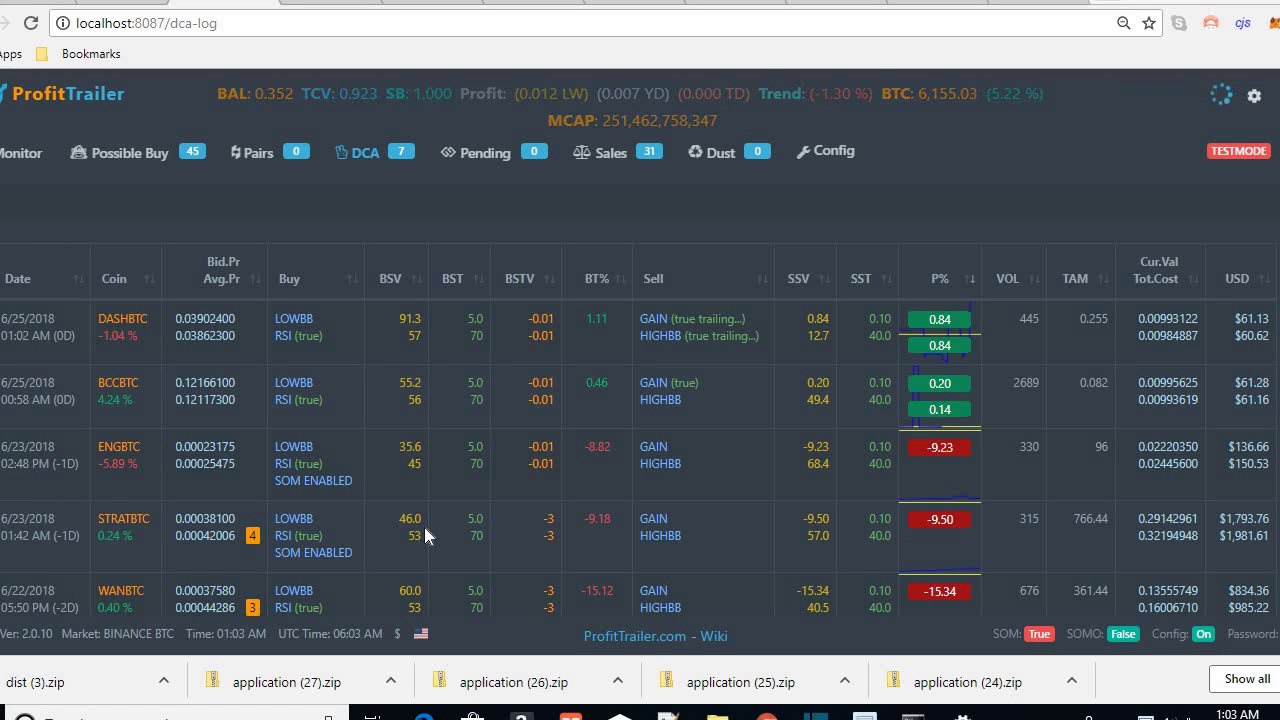
# Examine the DCA log, focusing on the STRATBTC position's total cost in USD and its profit percentage
pyautogui.hotkey('ctrl', 'Tab')
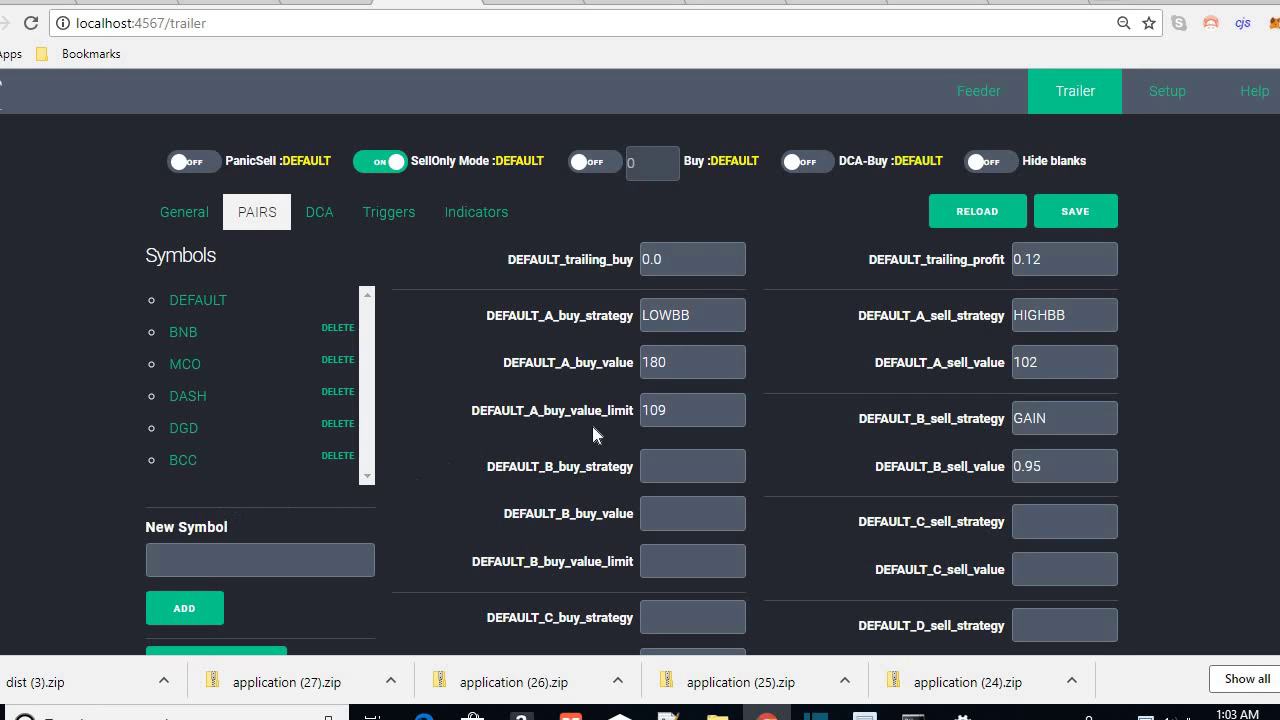
pyautogui.click(215, 3)
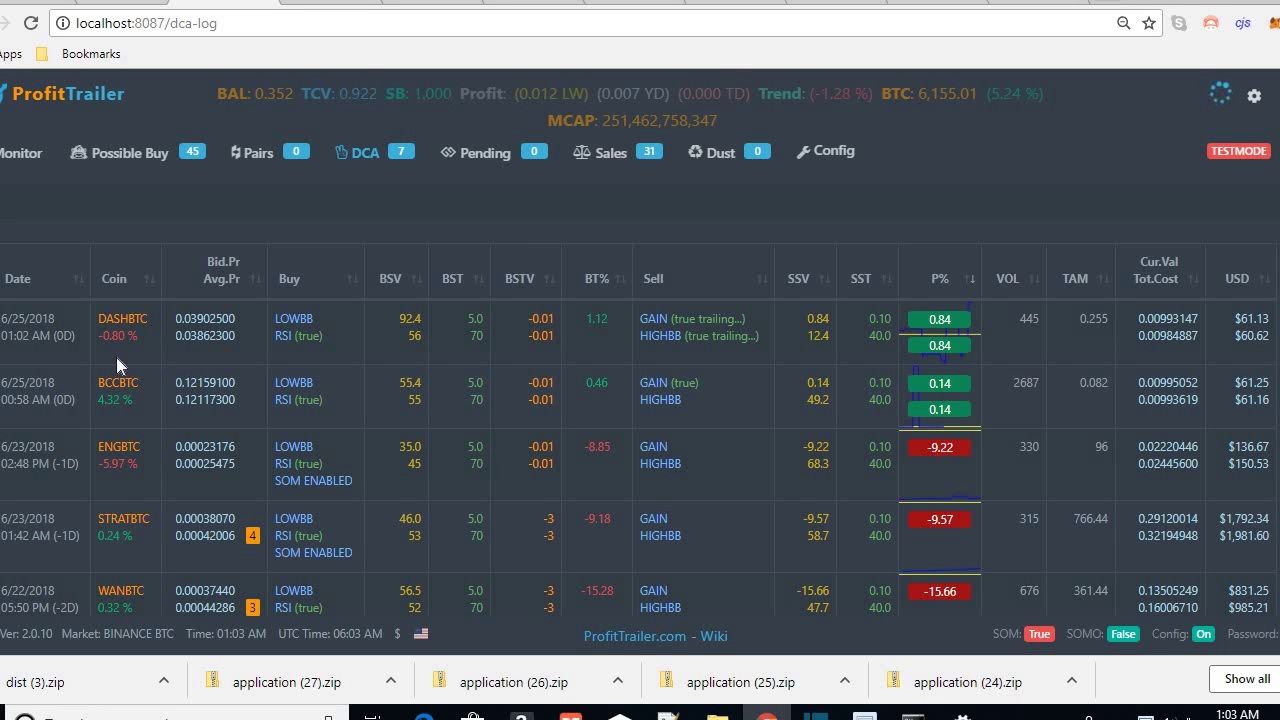
pyautogui.scroll(-5, 300, 400)
pyautogui.scroll(5, 326, 409)
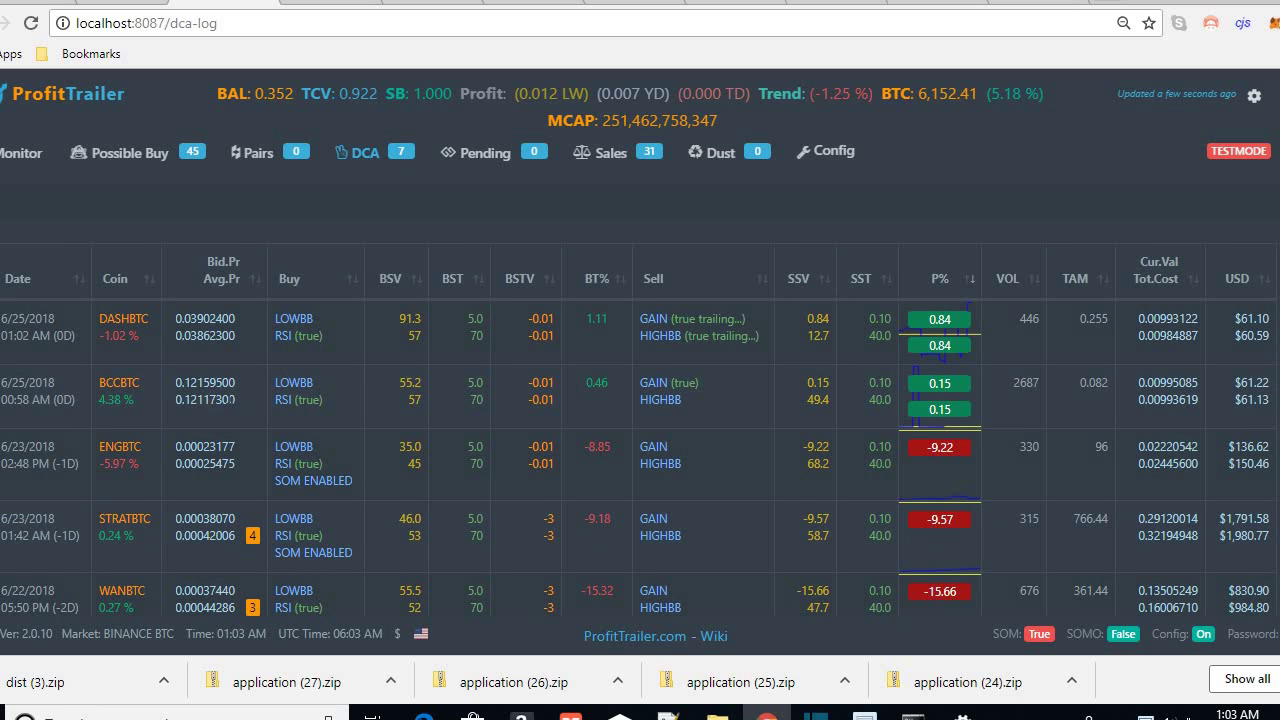
pyautogui.scroll(-1, 251, 446)
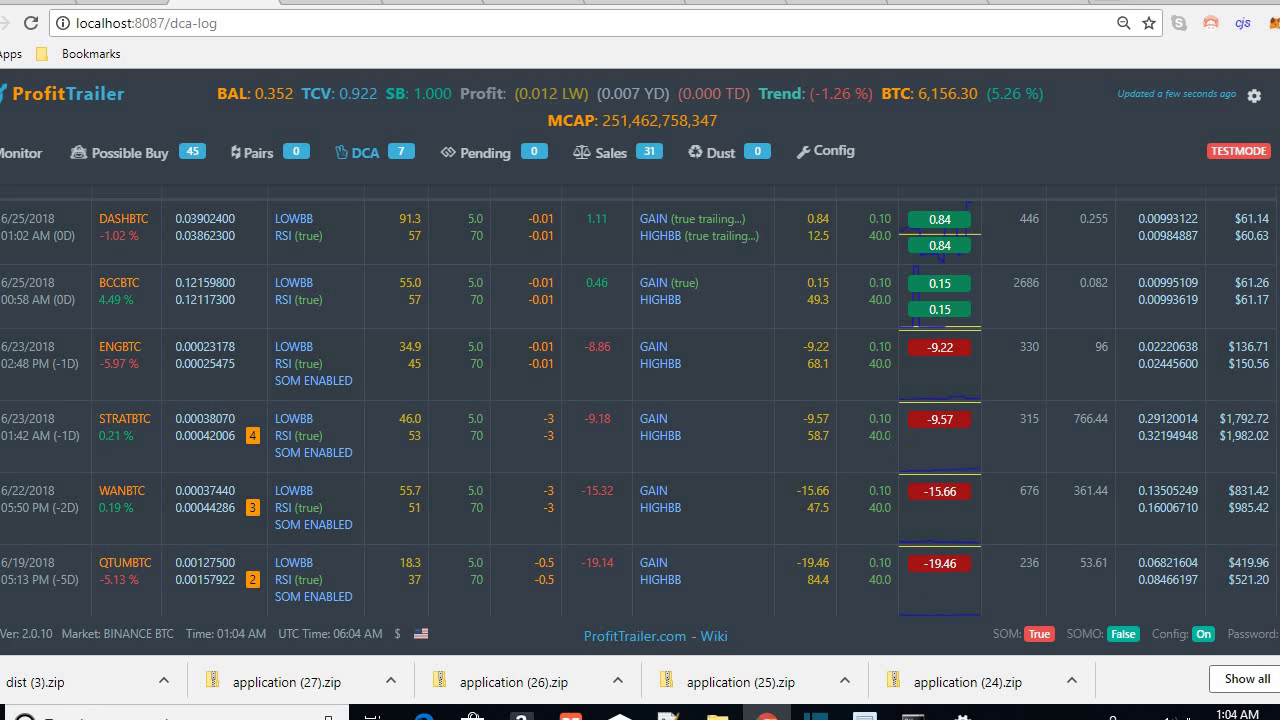
pyautogui.moveTo(97, 416); pyautogui.dragTo(159, 418)
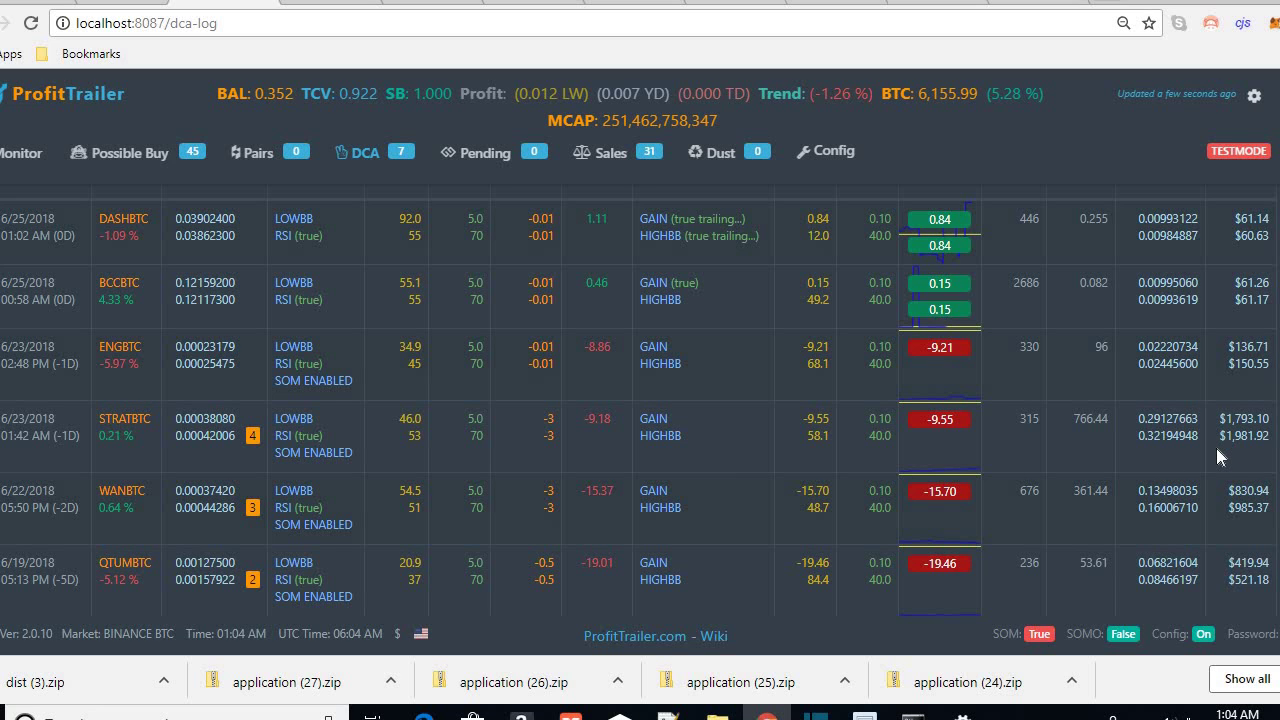
pyautogui.moveTo(1218, 437); pyautogui.dragTo(1274, 444)
pyautogui.click(1242, 462)
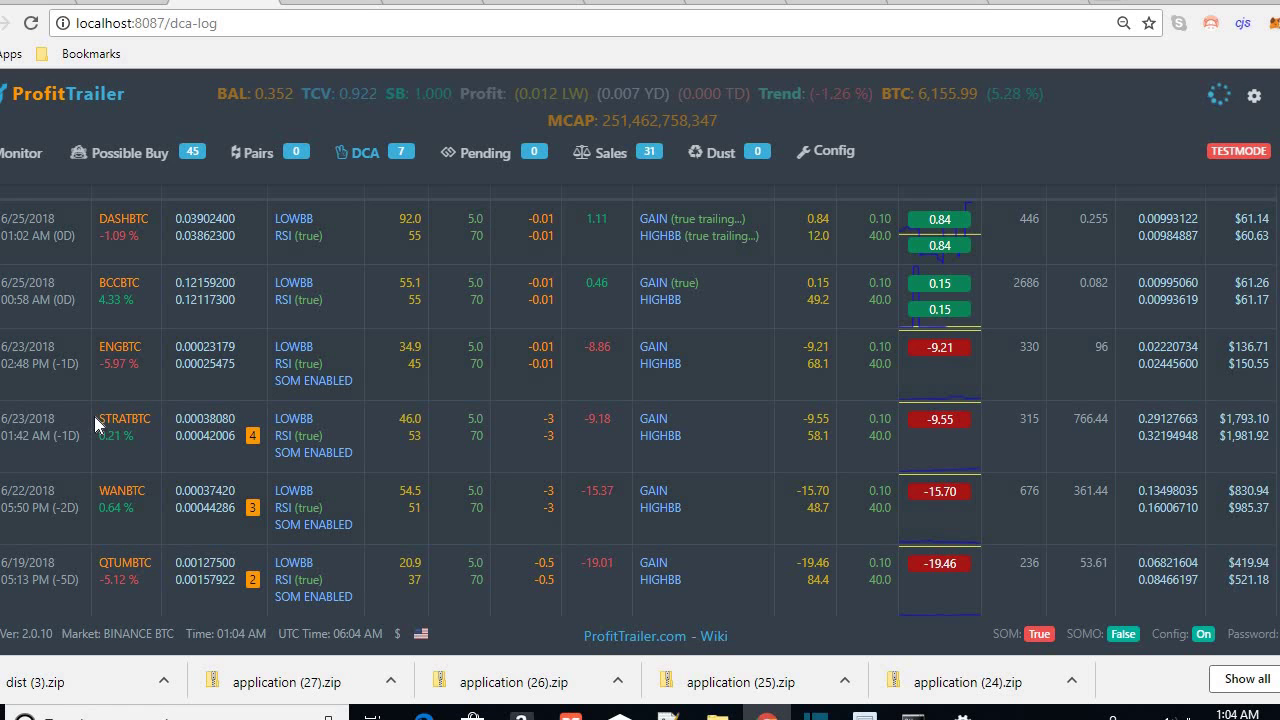
pyautogui.moveTo(118, 413); pyautogui.dragTo(147, 462)
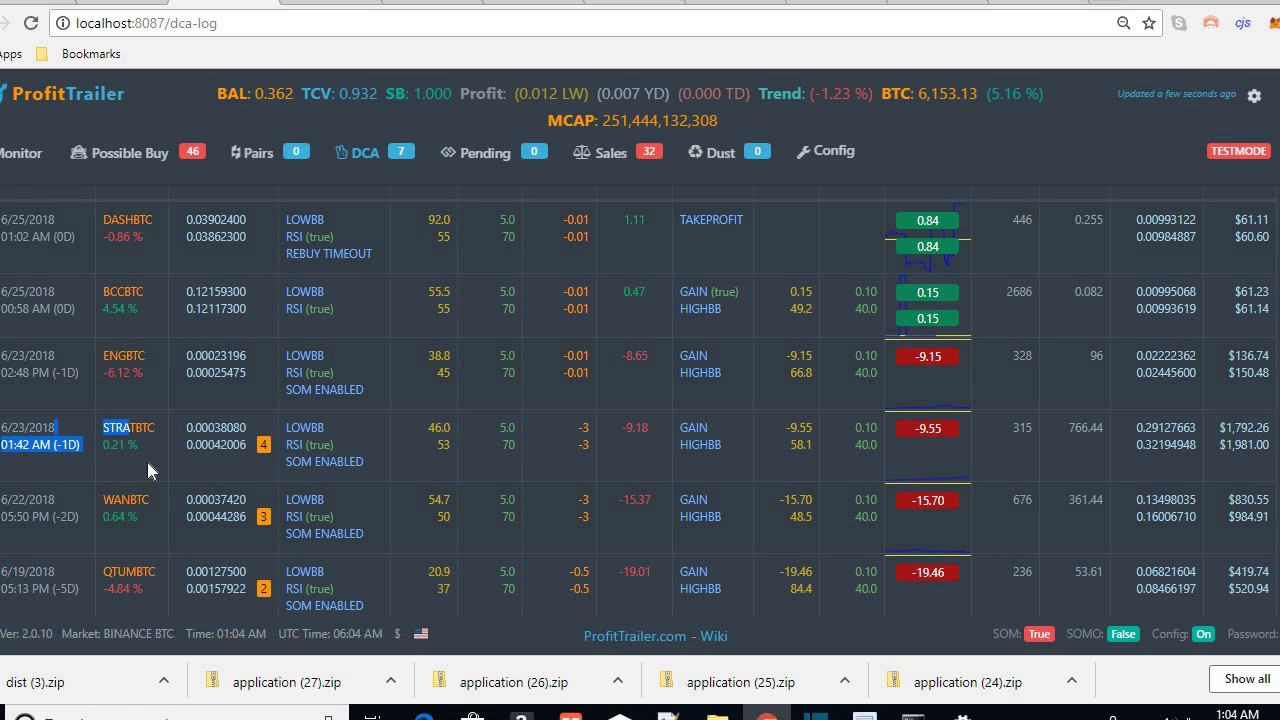
pyautogui.click(884, 334)
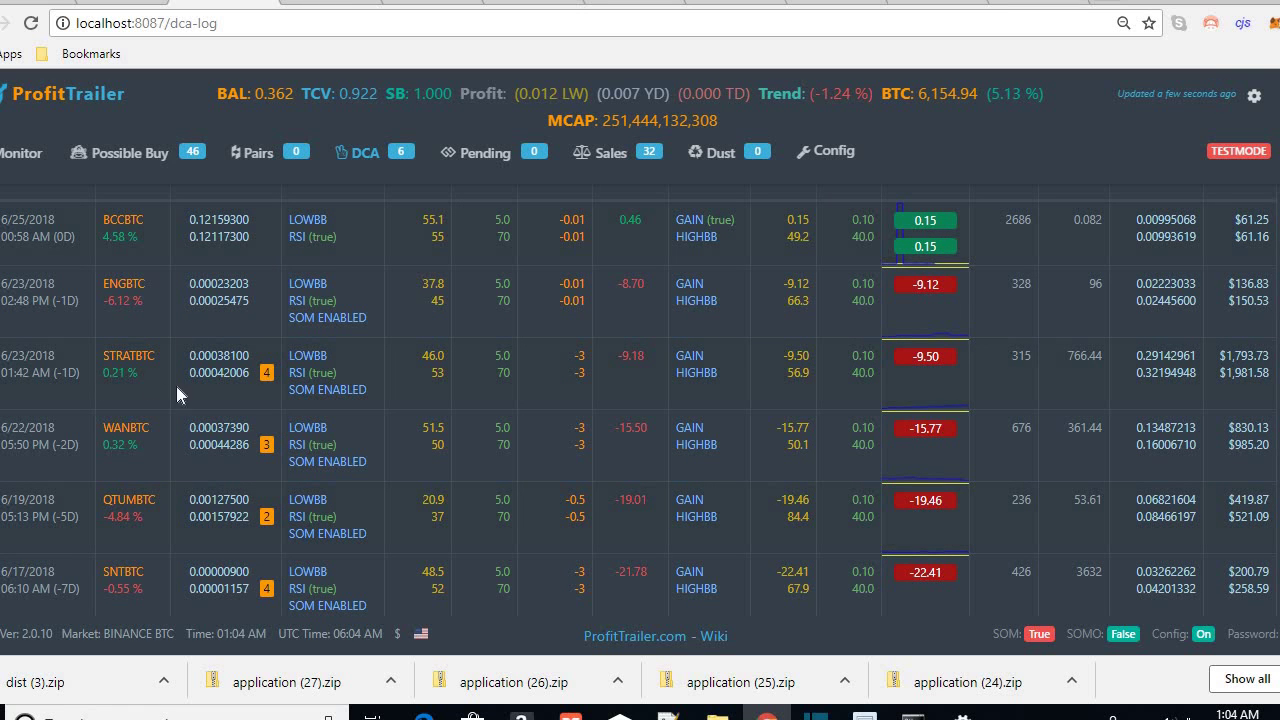
pyautogui.scroll(1, 217, 366)
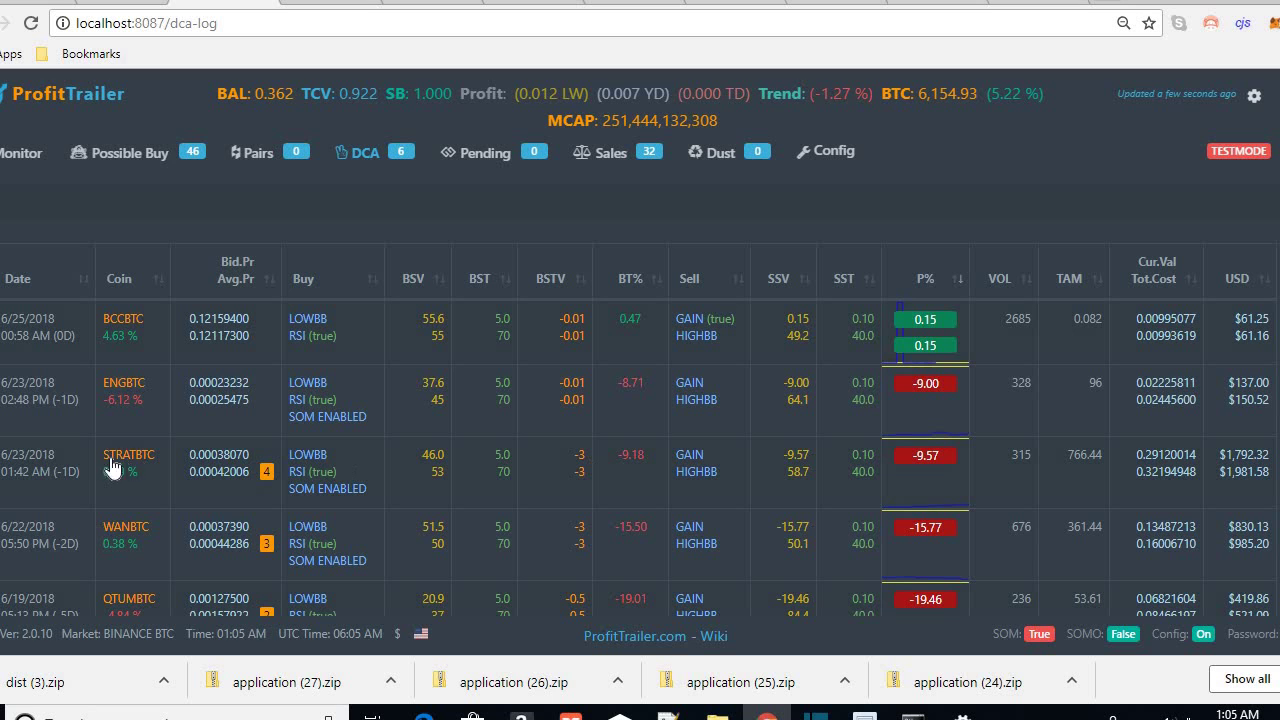
# Switch to the Trailer configuration page and open the DCA settings for the STRAT symbol
pyautogui.hotkey('ctrl', 'Tab')
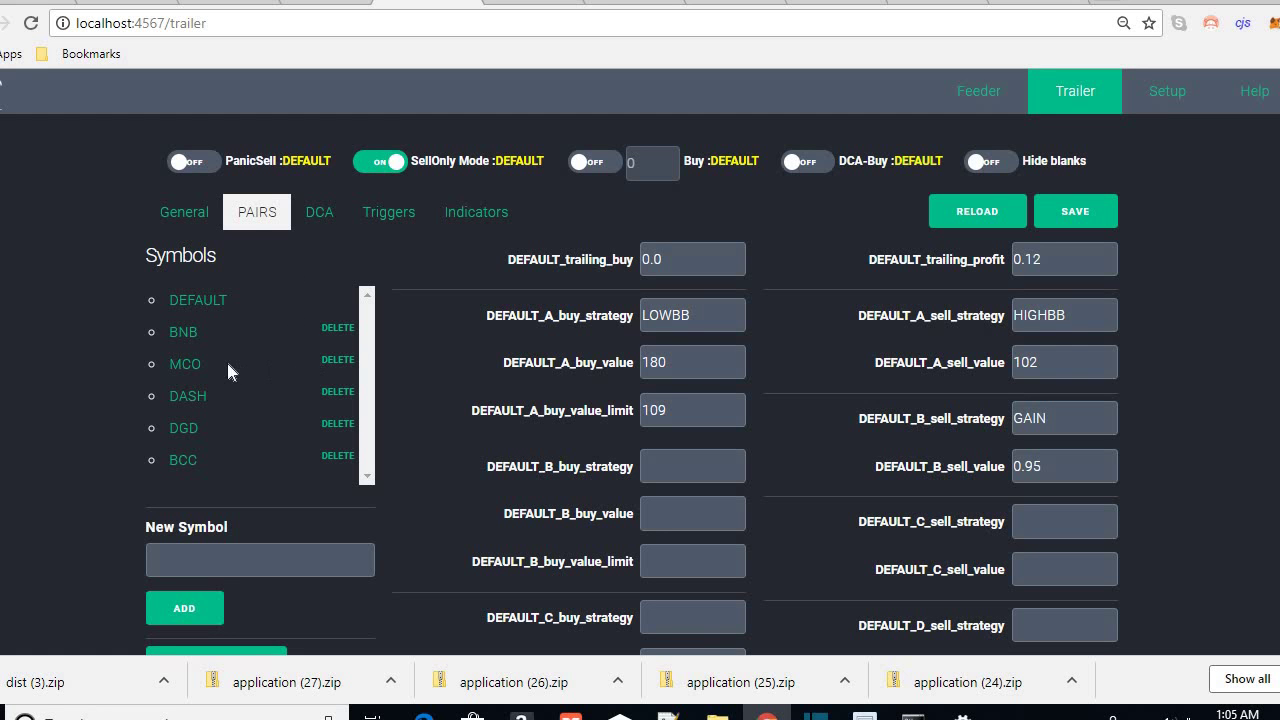
pyautogui.click(315, 224)
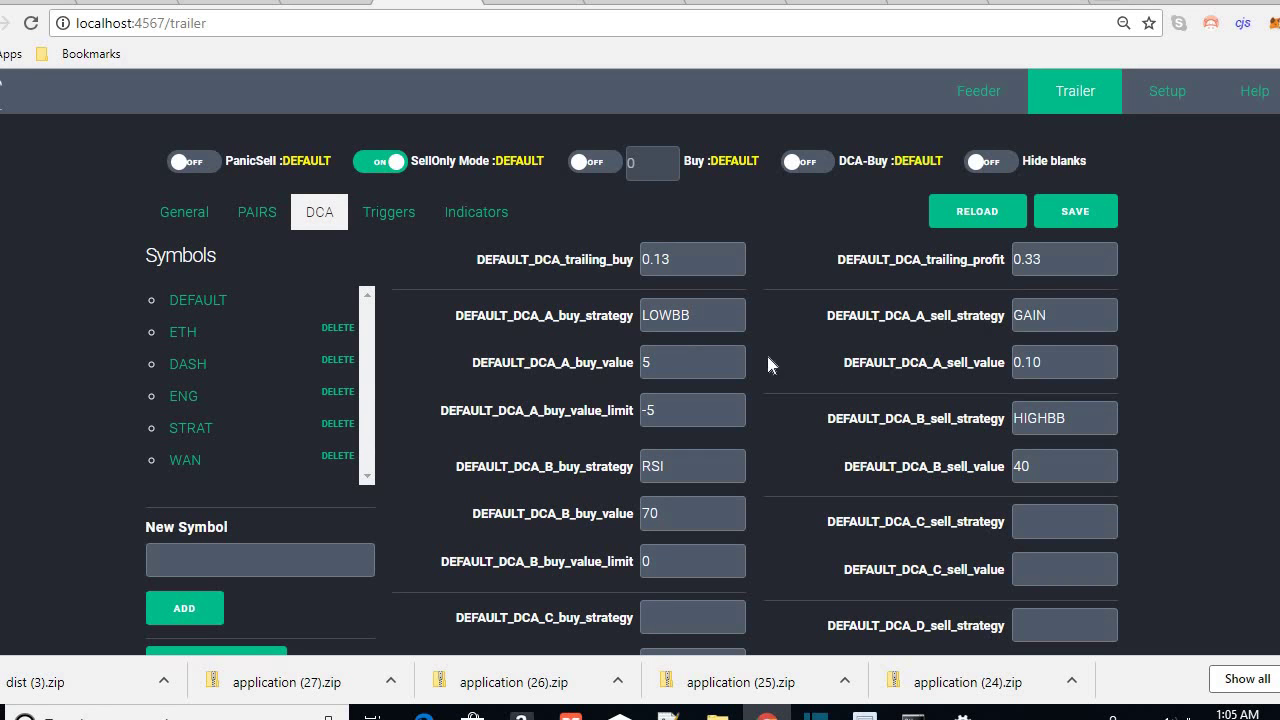
pyautogui.scroll(-4, 806, 365)
pyautogui.scroll(4, 806, 363)
pyautogui.click(200, 432)
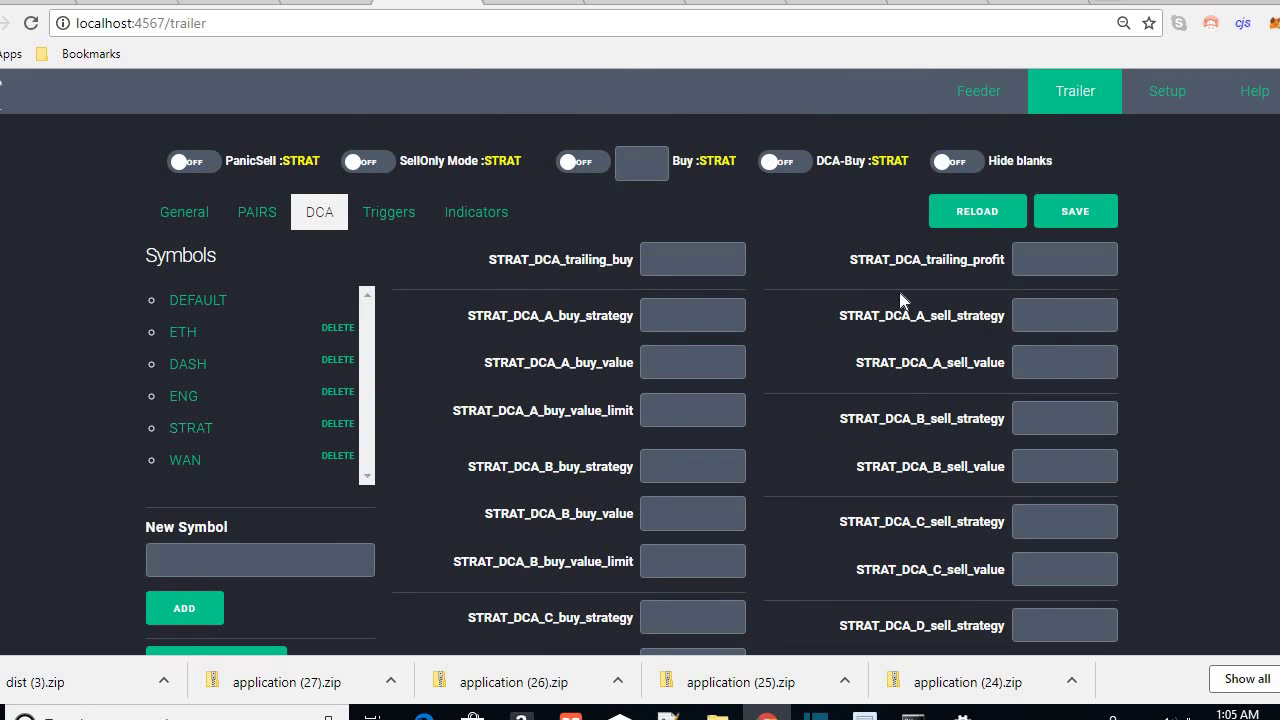
# Search the STRAT DCA settings for stop_loss
pyautogui.scroll(-1, 823, 290)
pyautogui.scroll(-4, 822, 290)
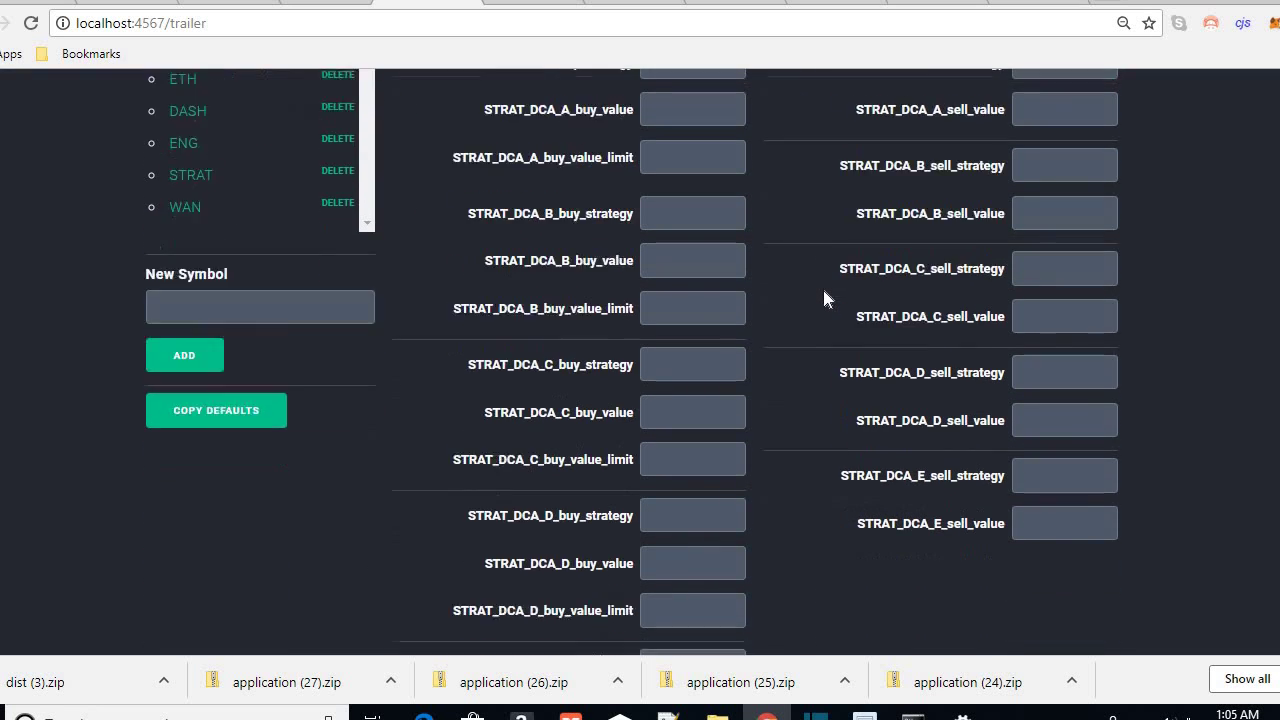
pyautogui.scroll(4, 822, 290)
pyautogui.scroll(-7, 823, 292)
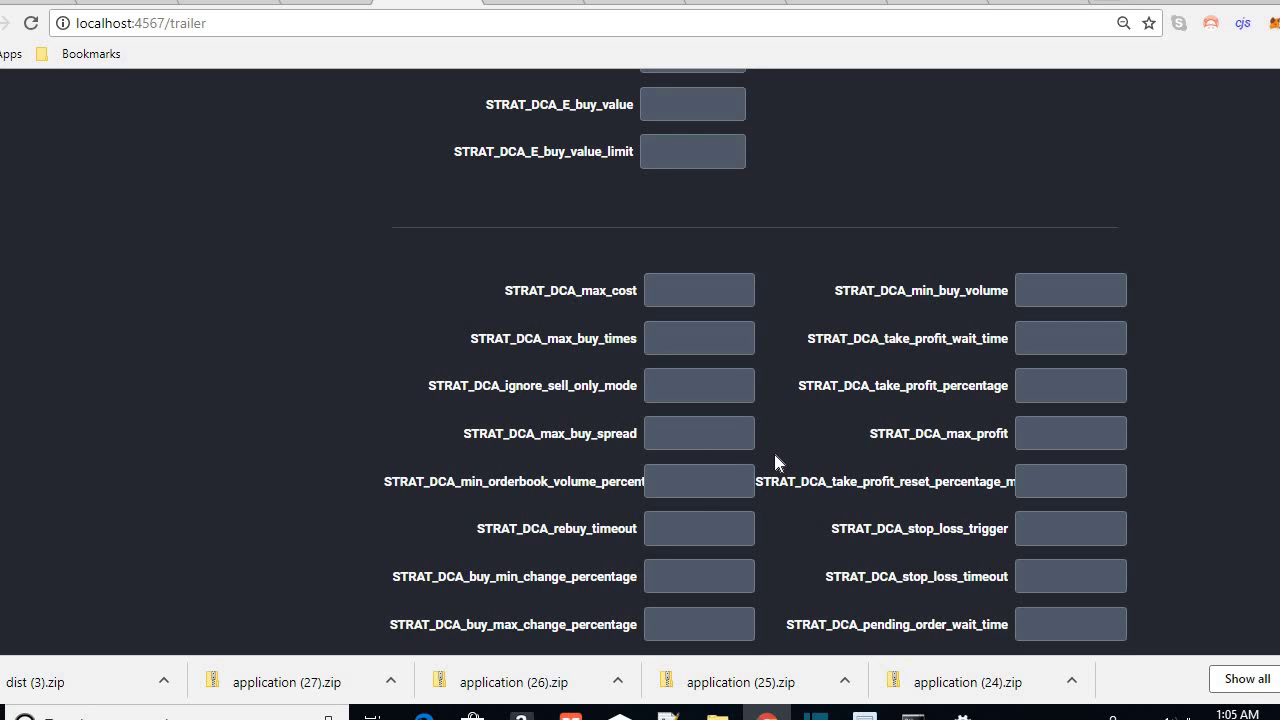
pyautogui.hotkey('ctrl', 'f')
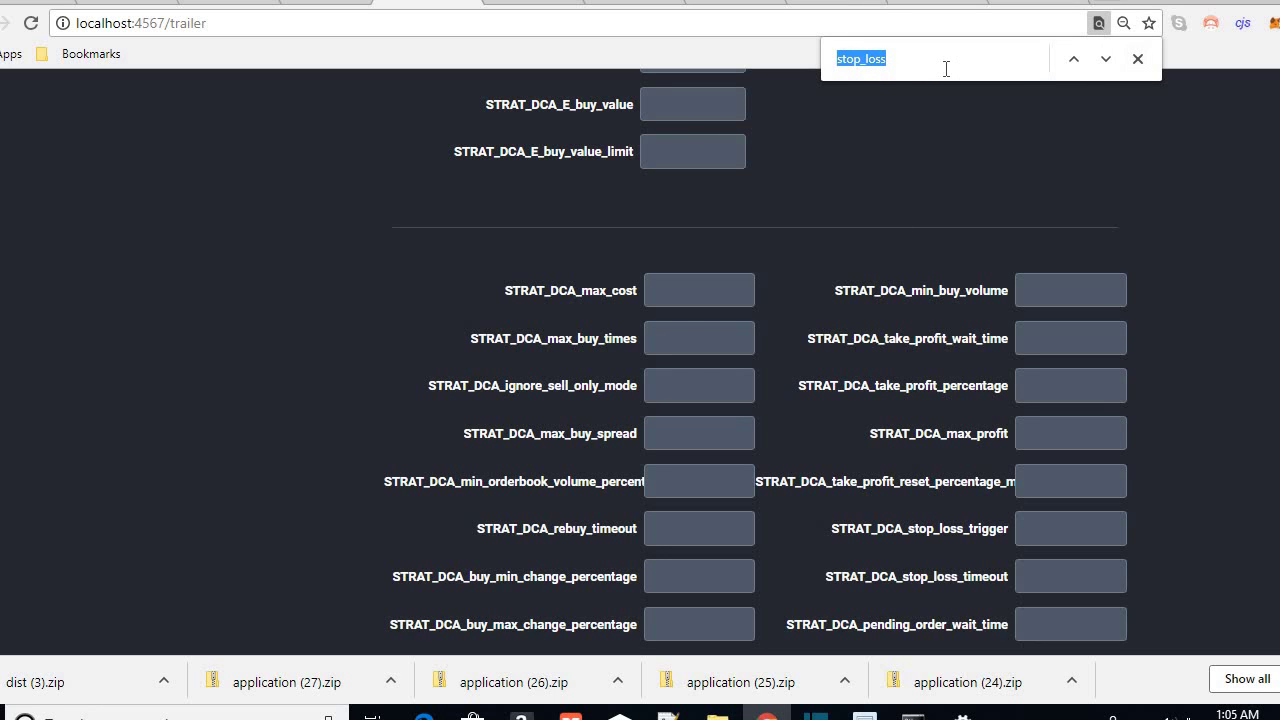
pyautogui.press('BackSpace')
pyautogui.write('stop')
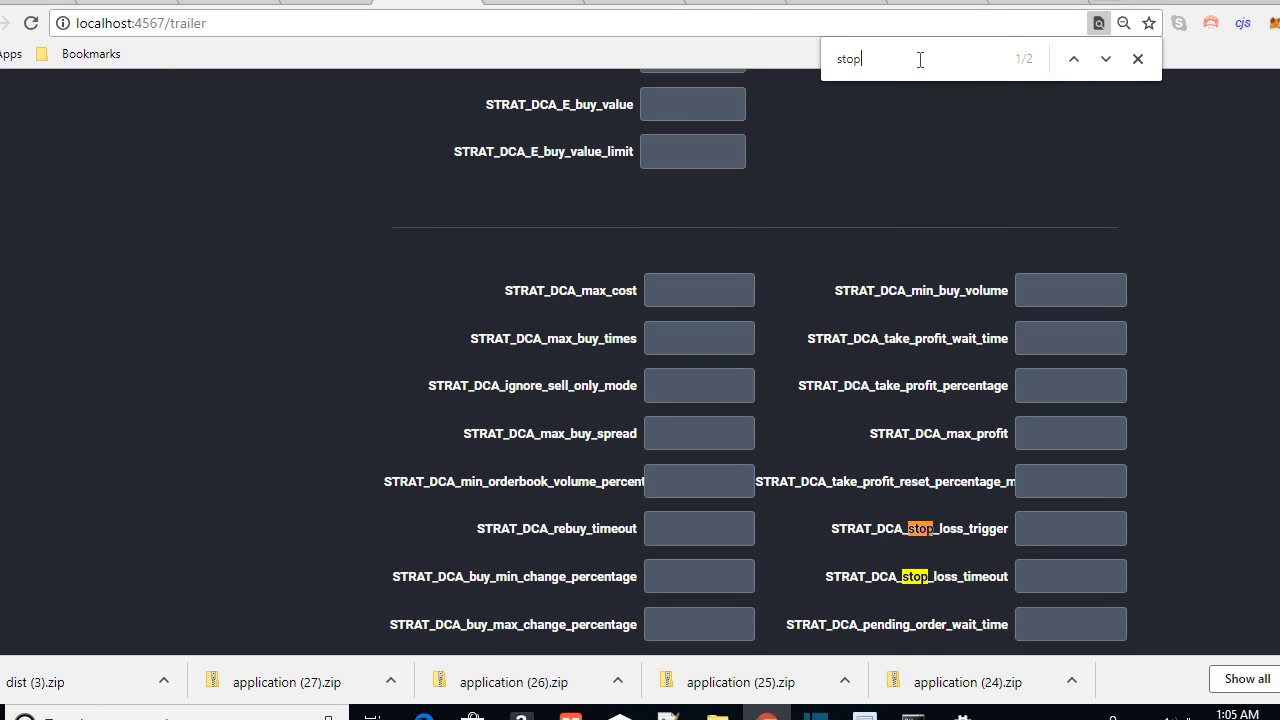
pyautogui.write('_loss')
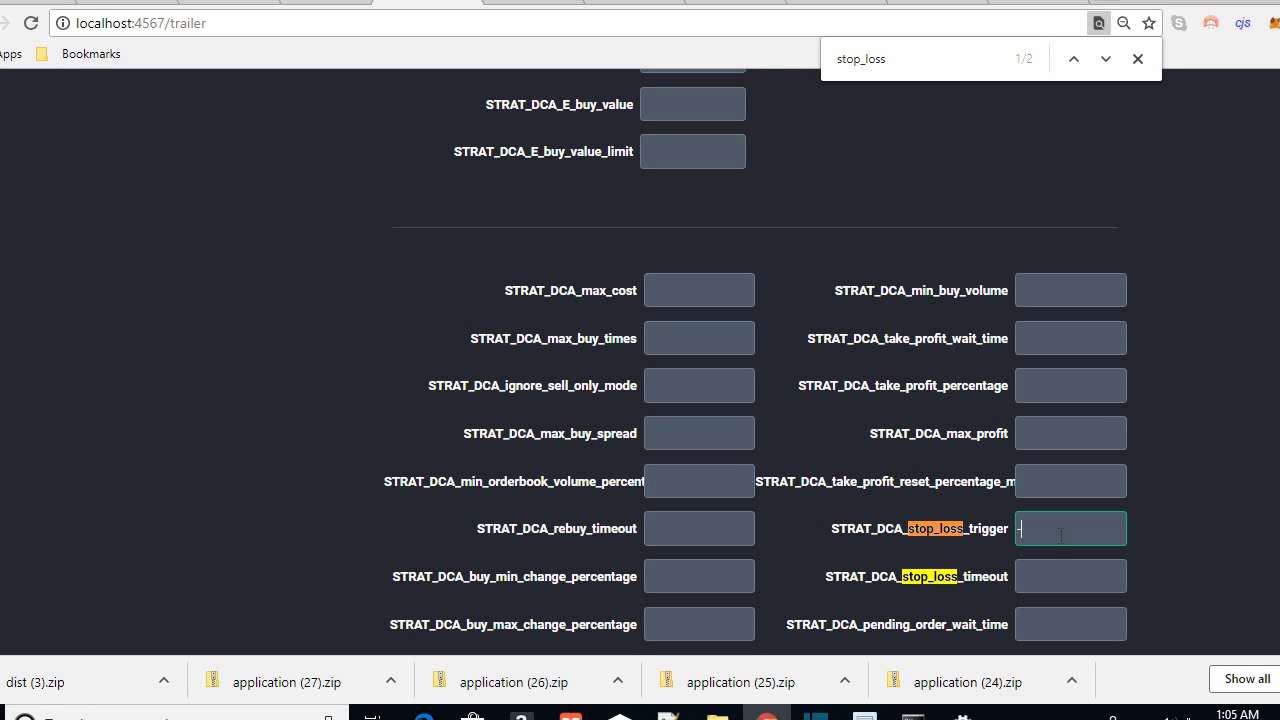
# Set STRAT_DCA_stop_loss_trigger to -12.0 and STRAT_DCA_stop_loss_timeout to 60, and close the page search
pyautogui.write('-12.0')
pyautogui.write('60')
pyautogui.click(1137, 58)
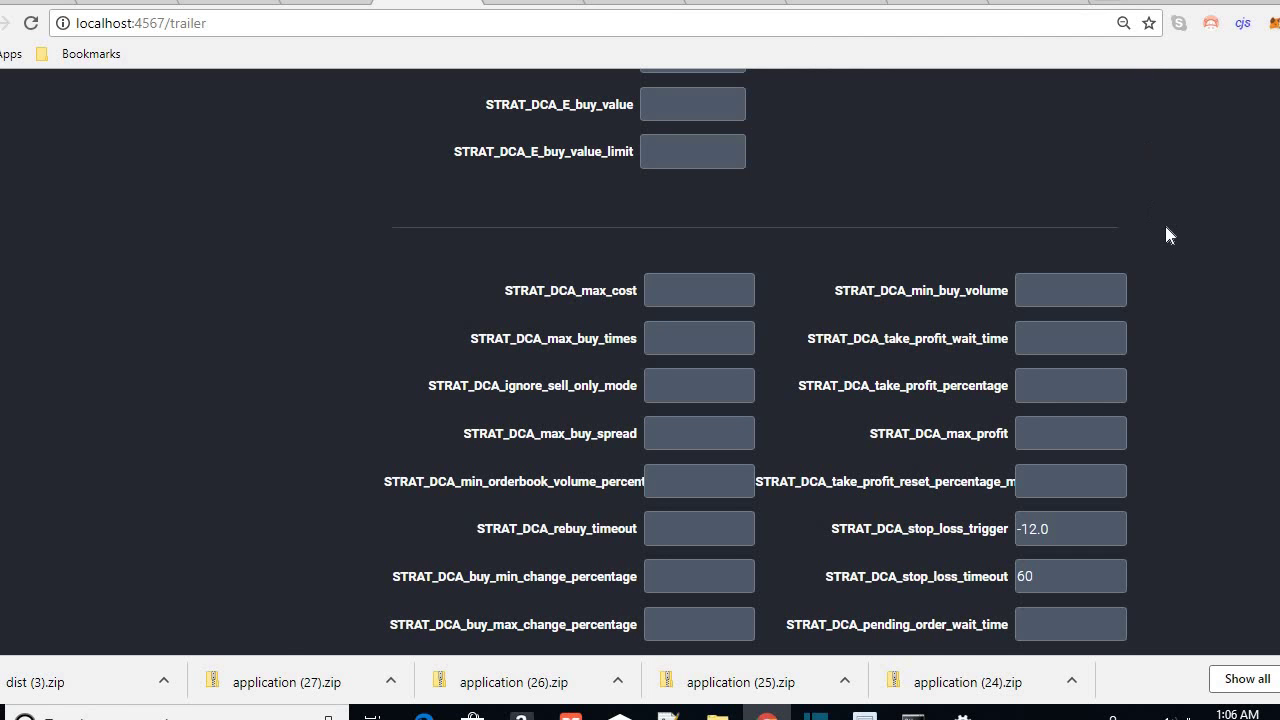
# Hide the blank fields to review STRAT's stop-loss entries, and save the settings
pyautogui.scroll(8, 1164, 221)
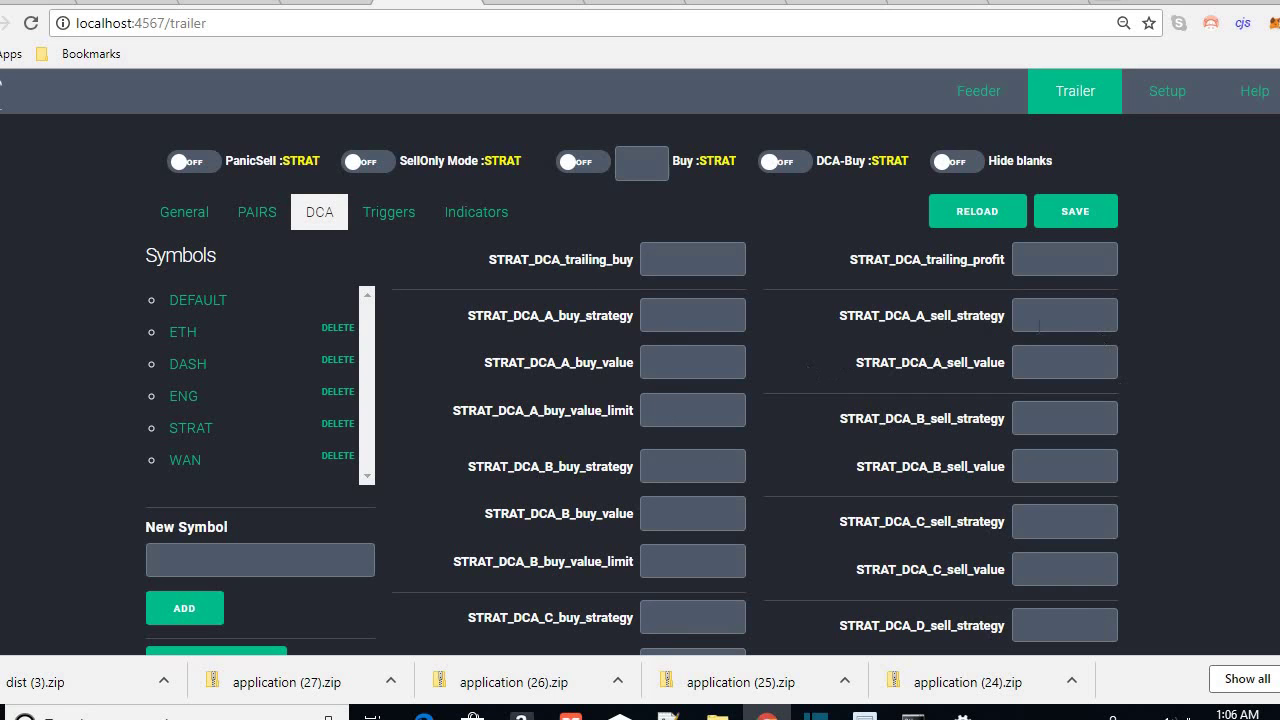
pyautogui.click(942, 165)
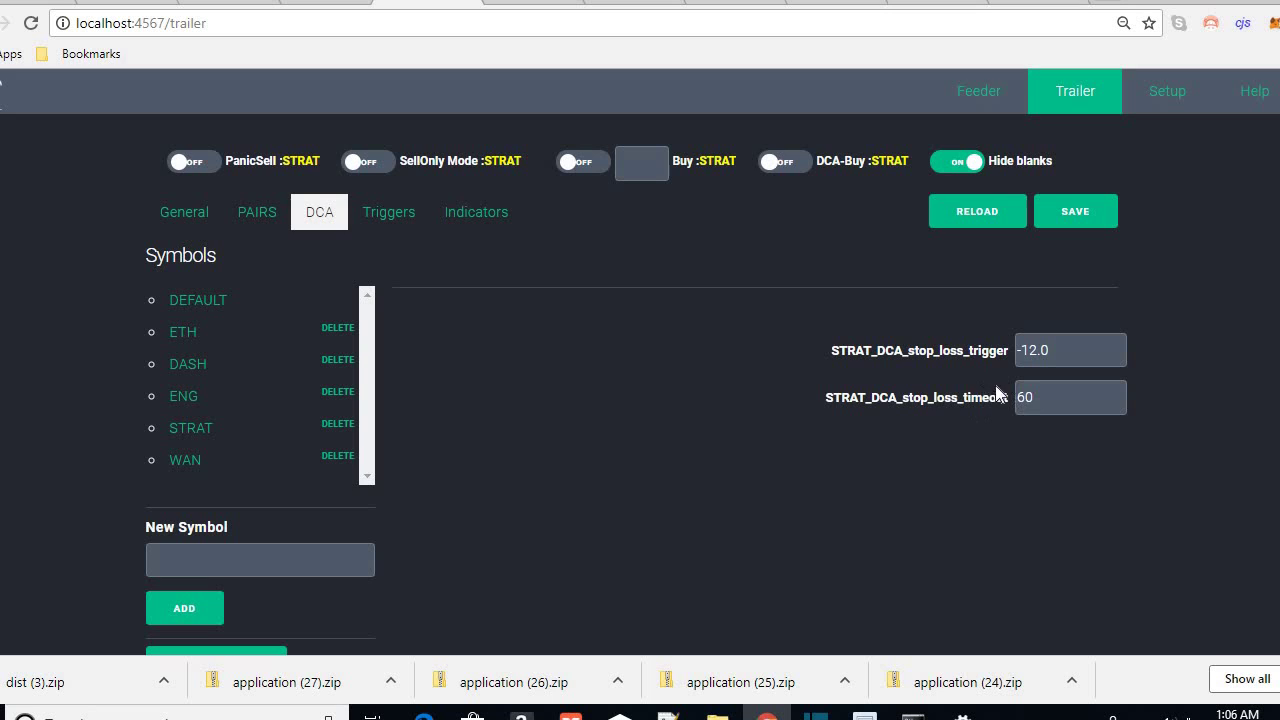
pyautogui.moveTo(821, 350); pyautogui.dragTo(884, 351)
pyautogui.click(923, 372)
pyautogui.click(1071, 228)
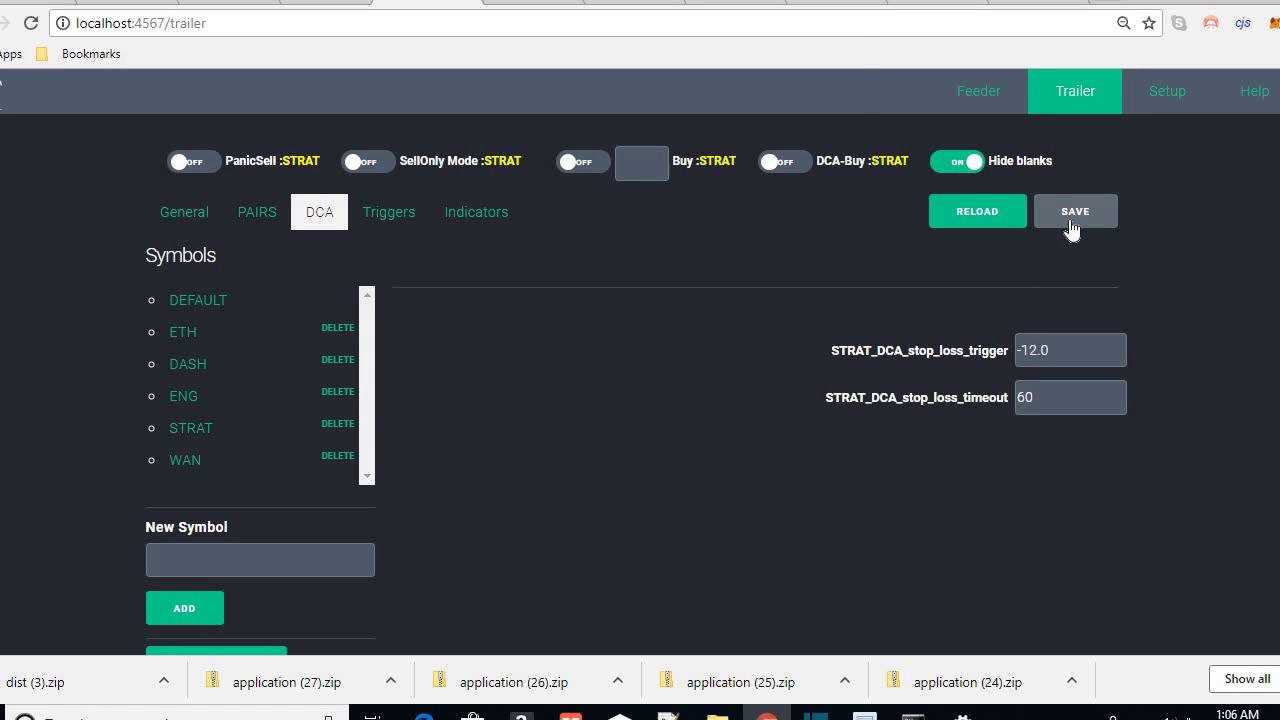
pyautogui.press('Return')
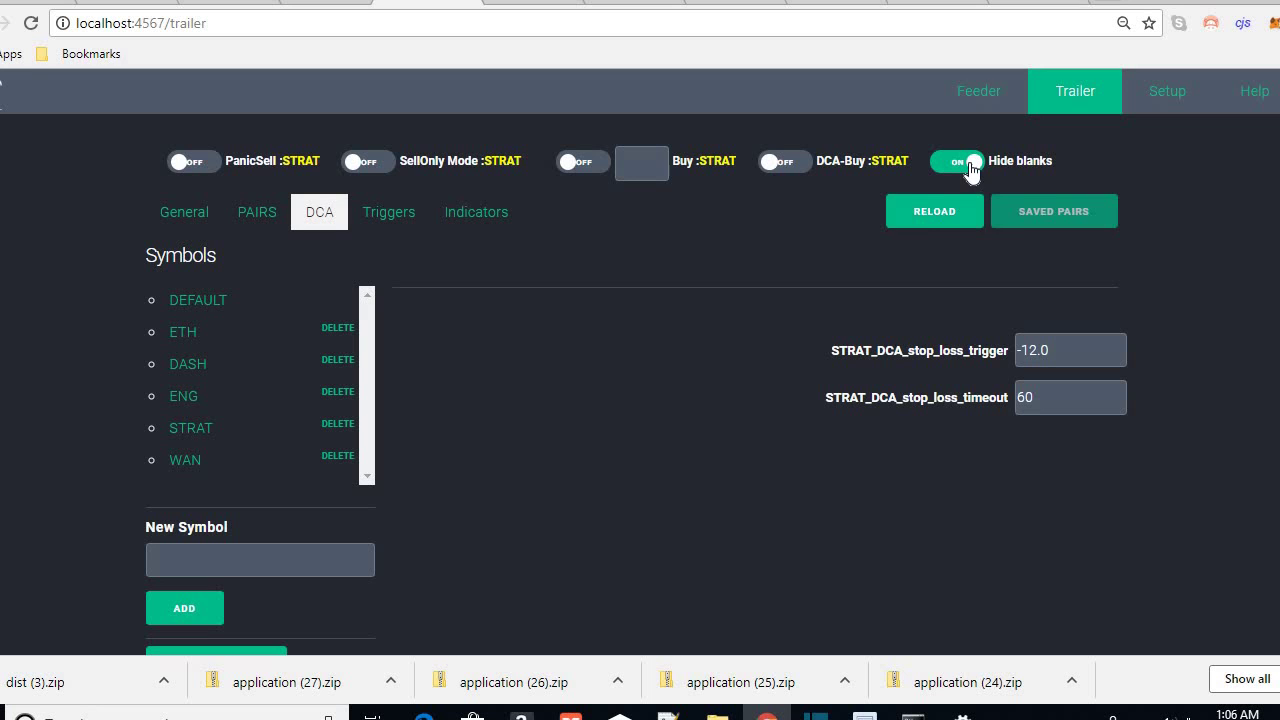
# Examine the DEFAULT symbol's DCA settings, especially the stop-loss trigger and pending order wait time
pyautogui.click(182, 306)
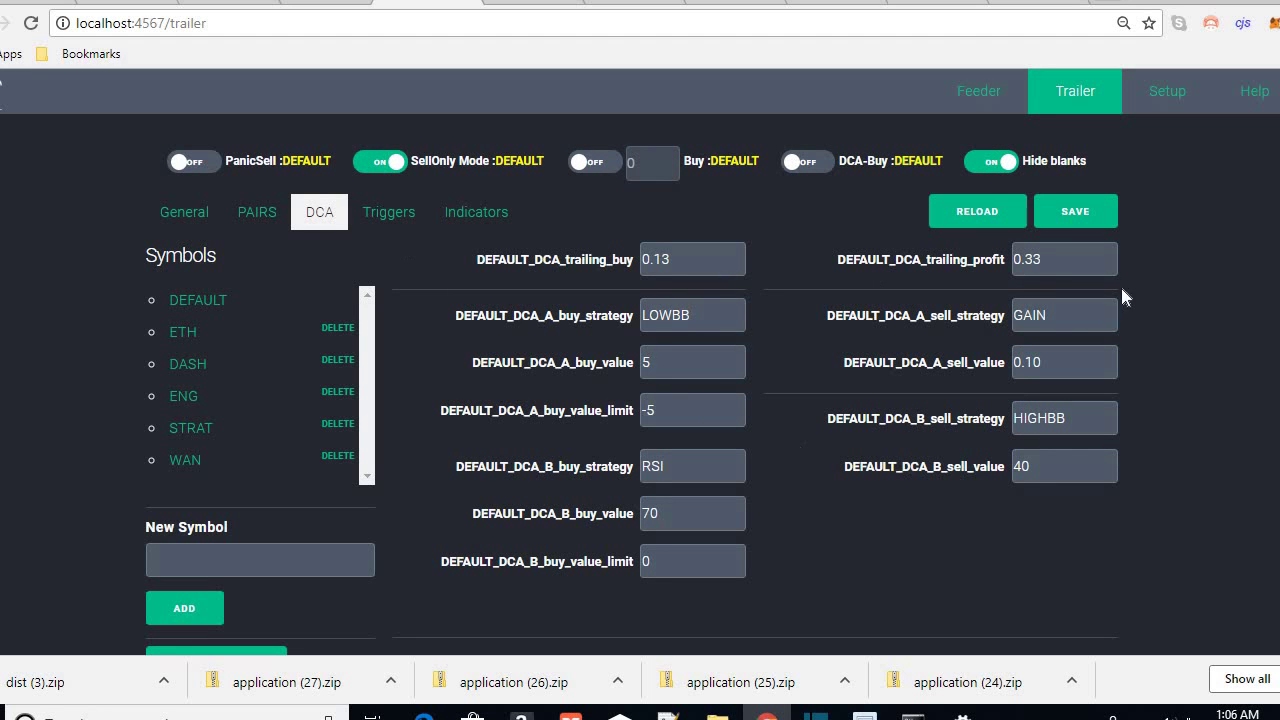
pyautogui.scroll(-3, 1118, 295)
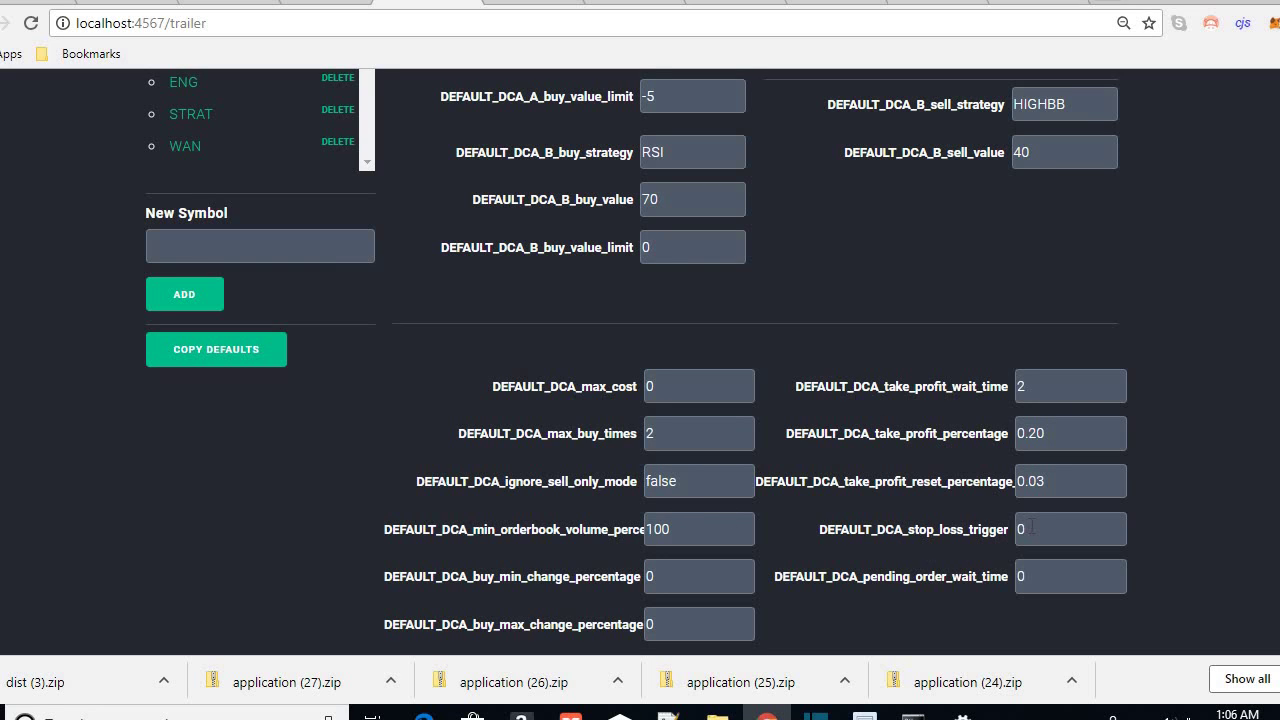
pyautogui.moveTo(806, 524); pyautogui.dragTo(1008, 529)
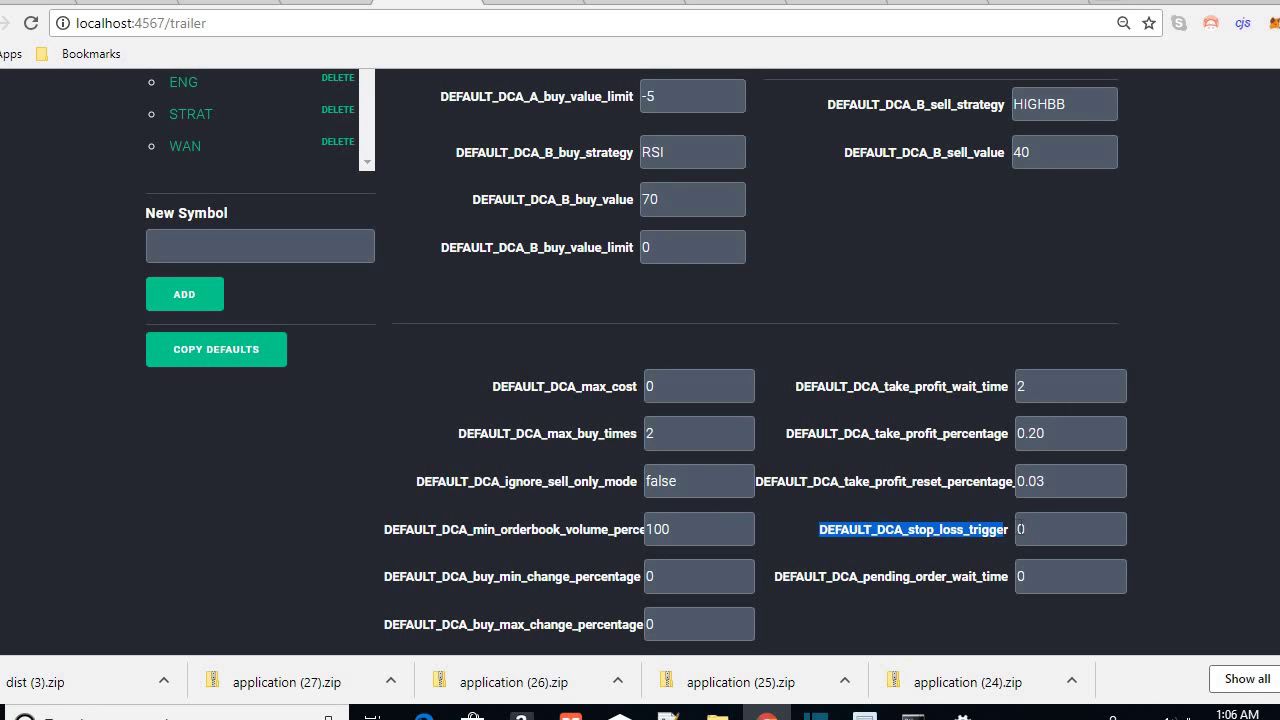
pyautogui.moveTo(797, 580); pyautogui.dragTo(965, 578)
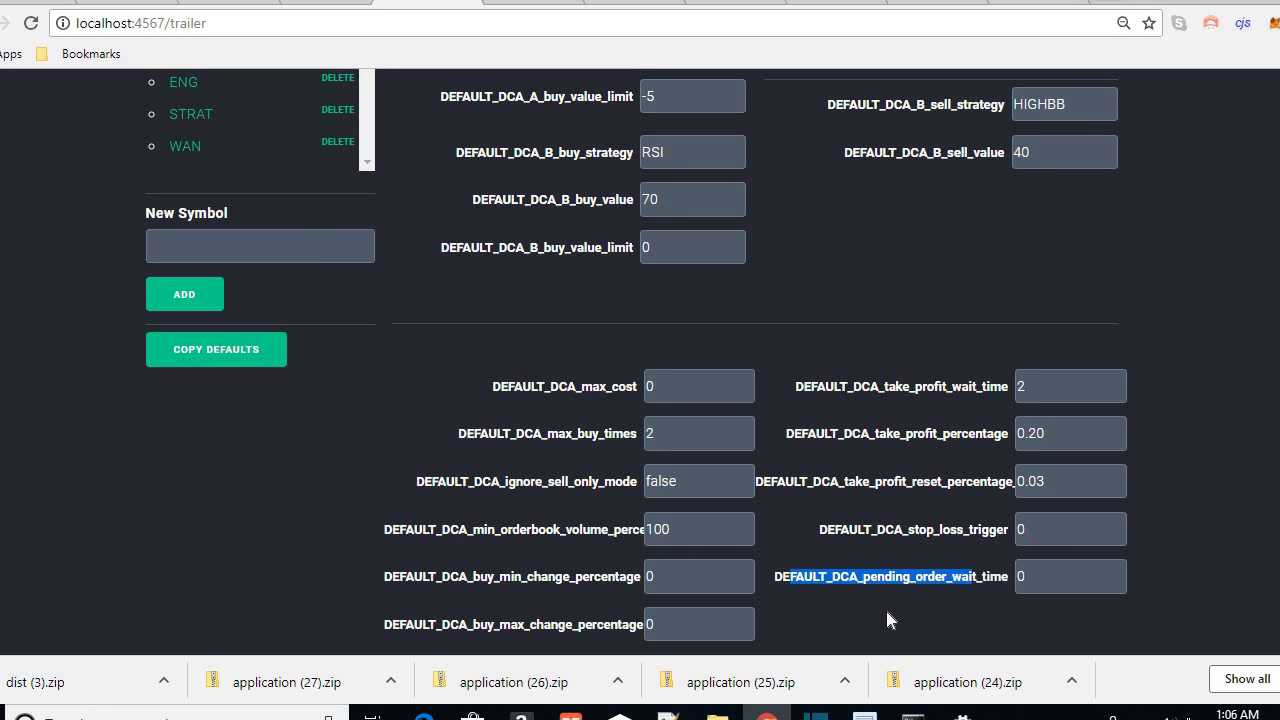
pyautogui.scroll(3, 820, 581)
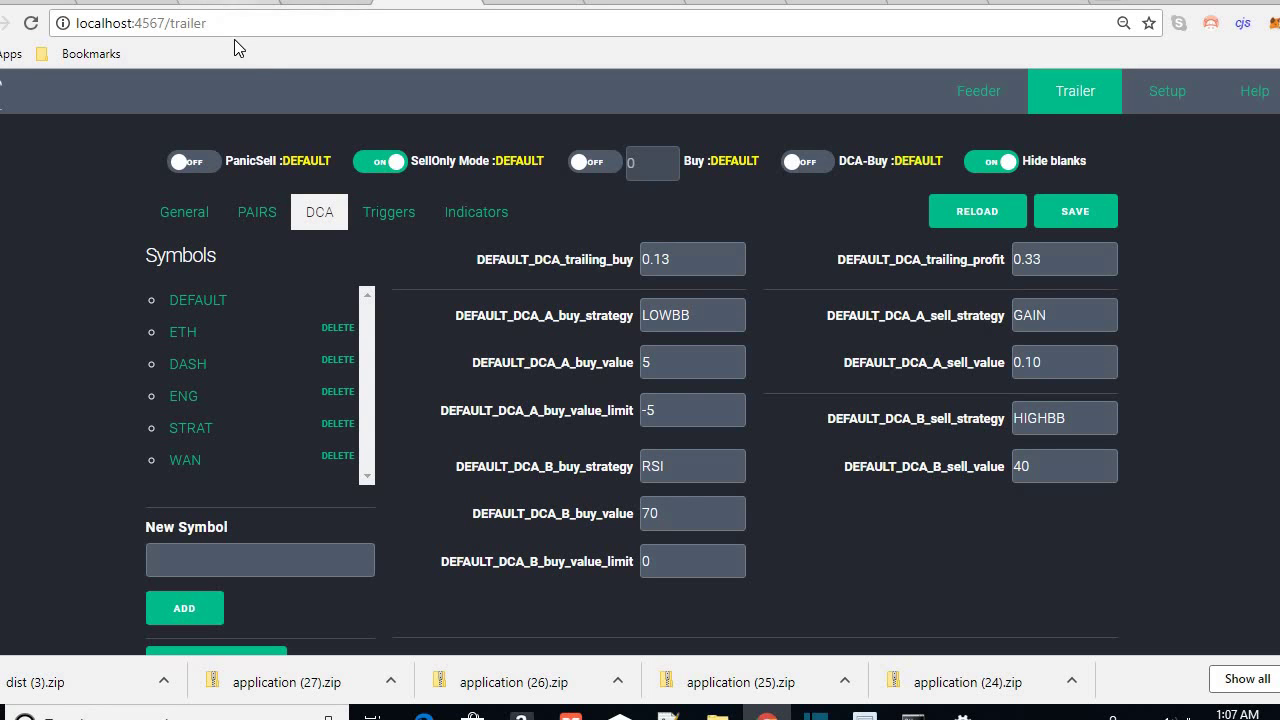
# Return to the ProfitTrailer DCA log and check STRATBTC's current profit percentage
pyautogui.click(240, 3)
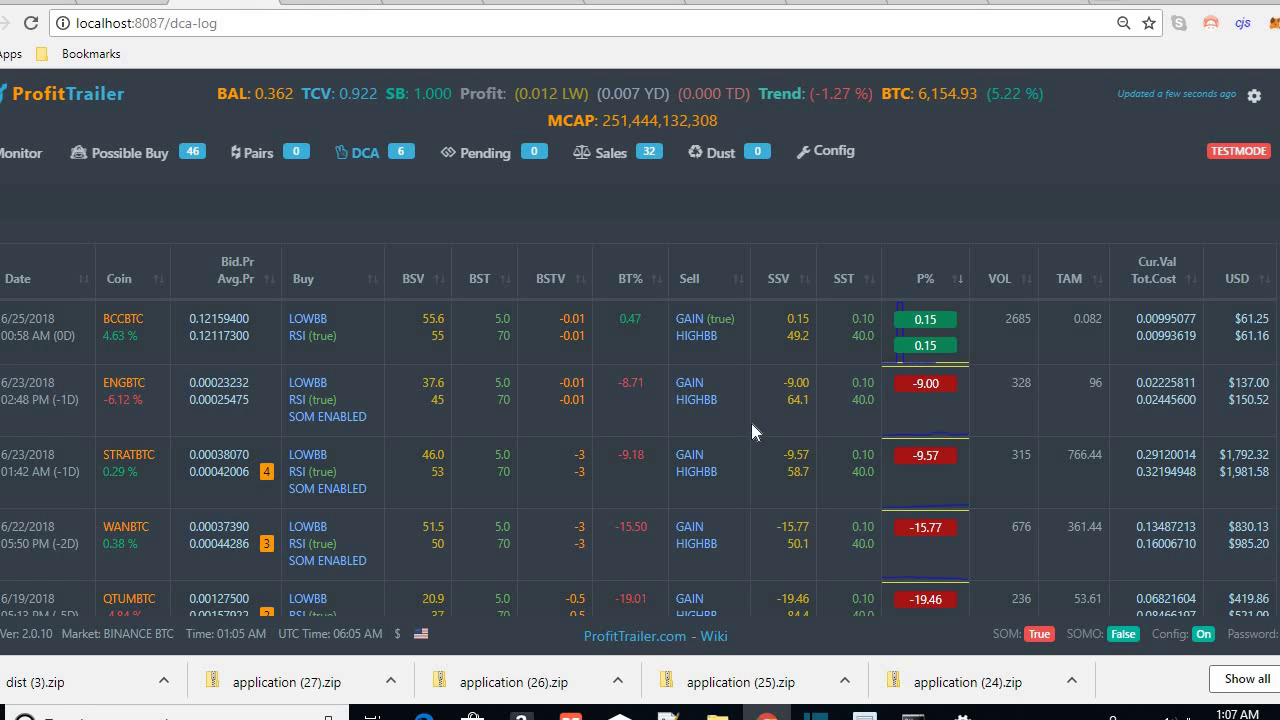
pyautogui.scroll(-2, 659, 368)
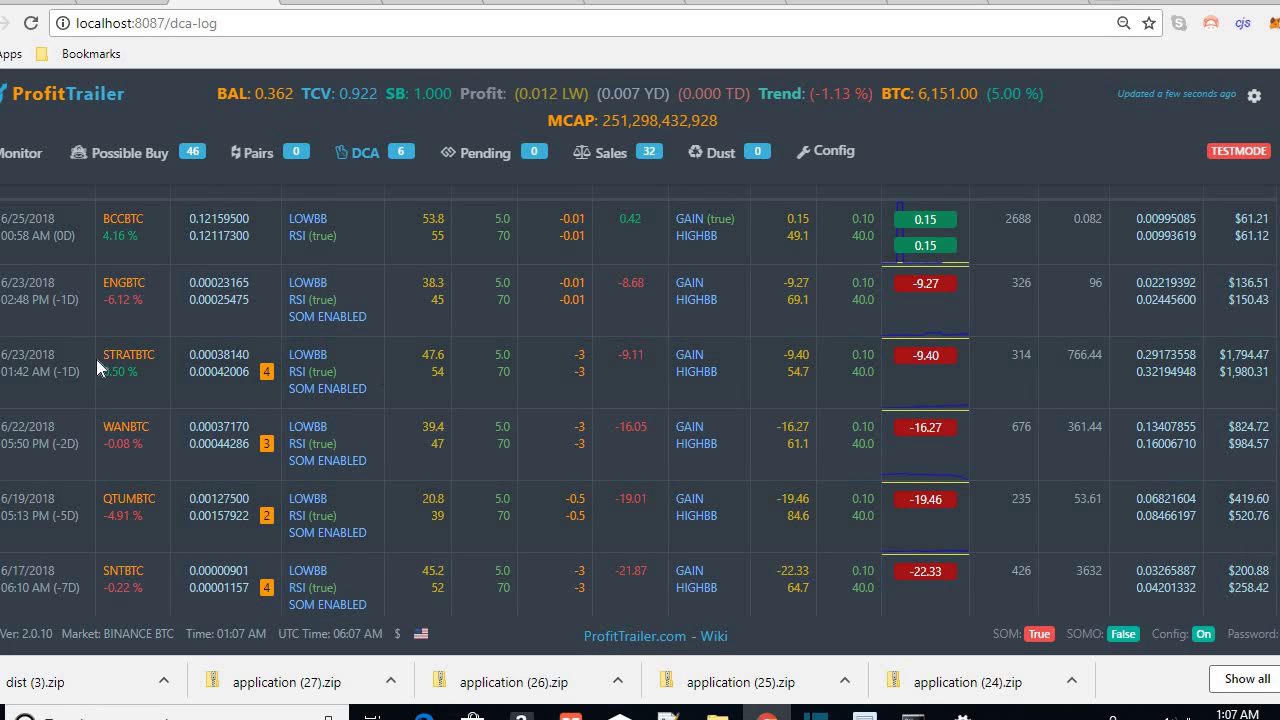
pyautogui.moveTo(101, 354); pyautogui.dragTo(179, 350)
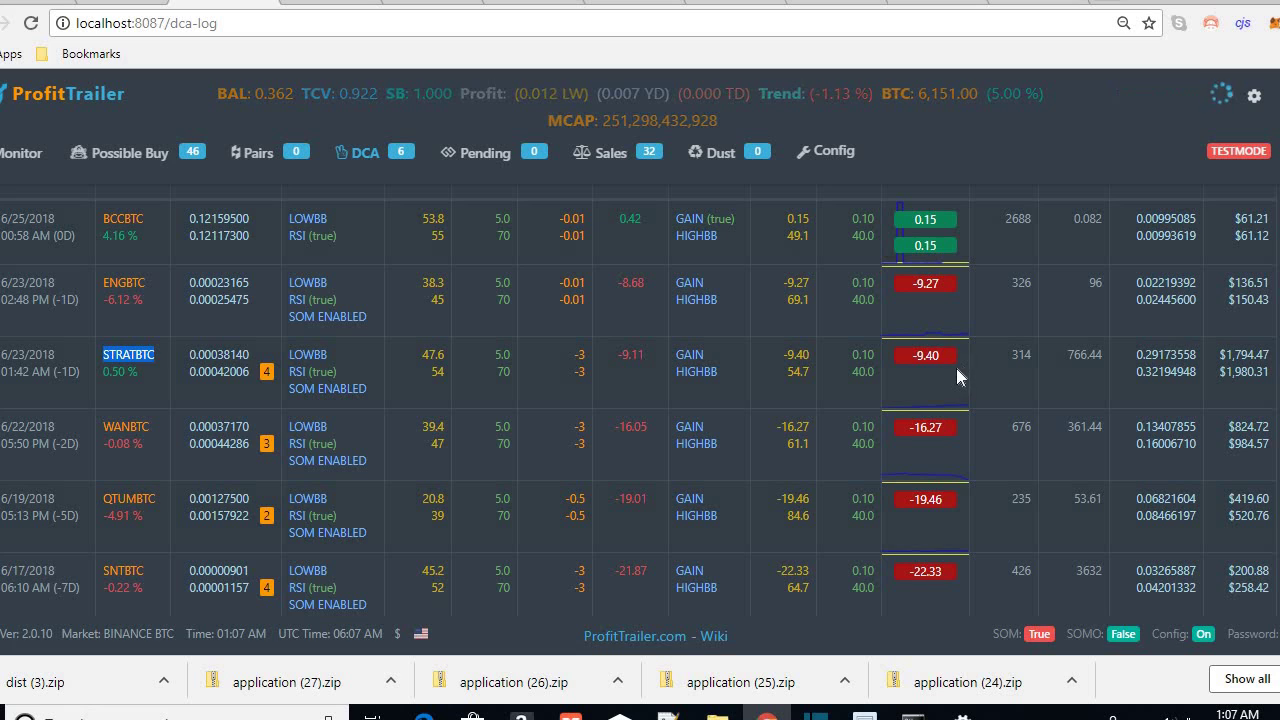
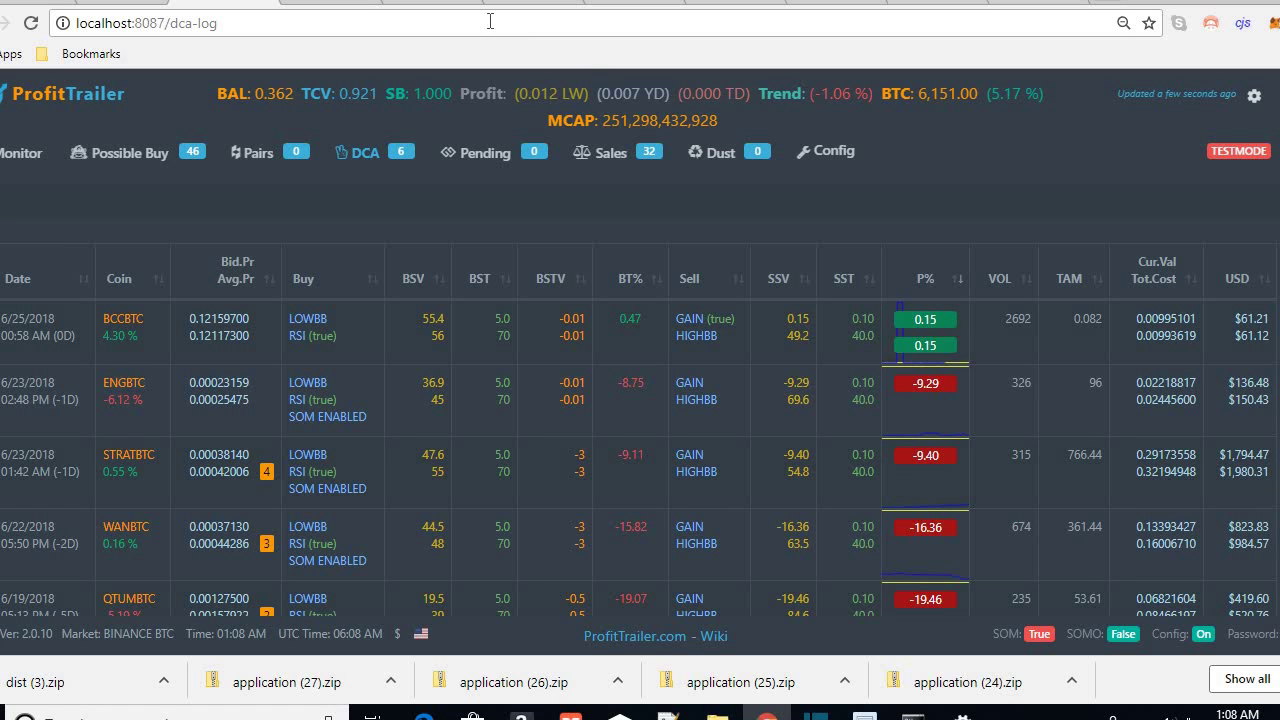
# Add BCC as a new symbol in the Trailer page's DCA settings and compare with the coins in the DCA log
pyautogui.click(224, 3)
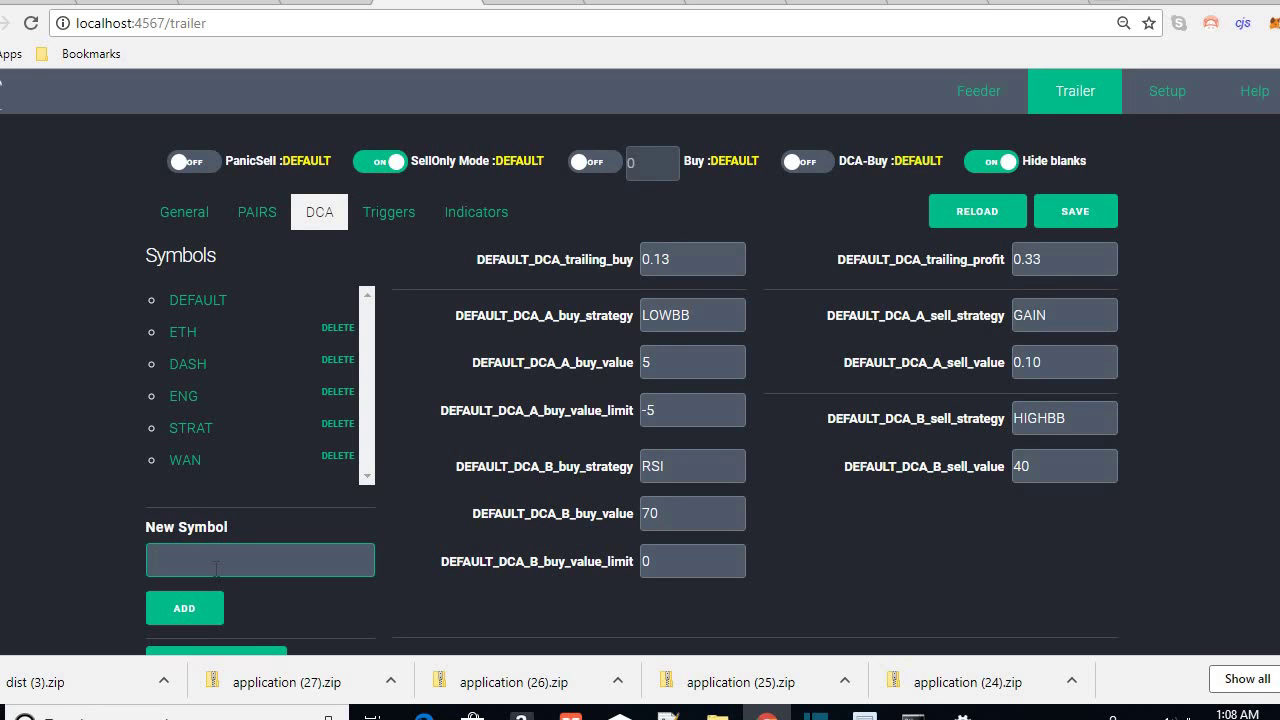
pyautogui.write('BCC')
pyautogui.click(205, 607)
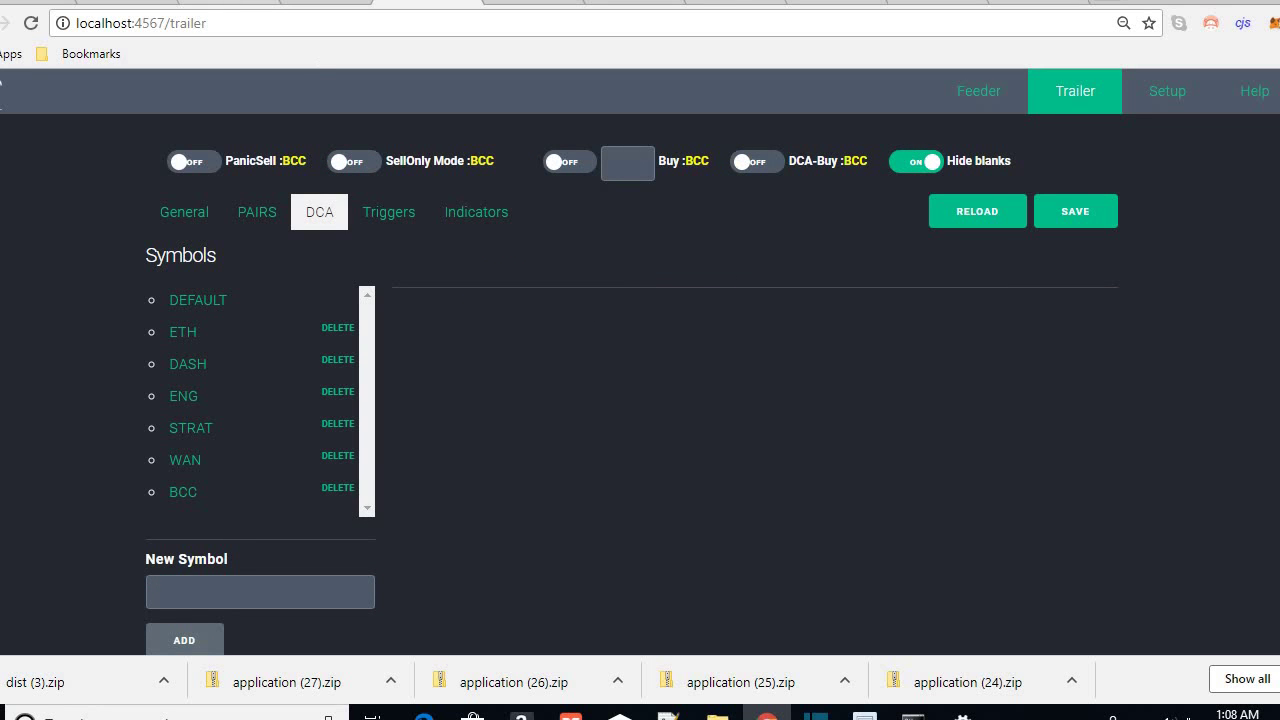
pyautogui.click(224, 3)
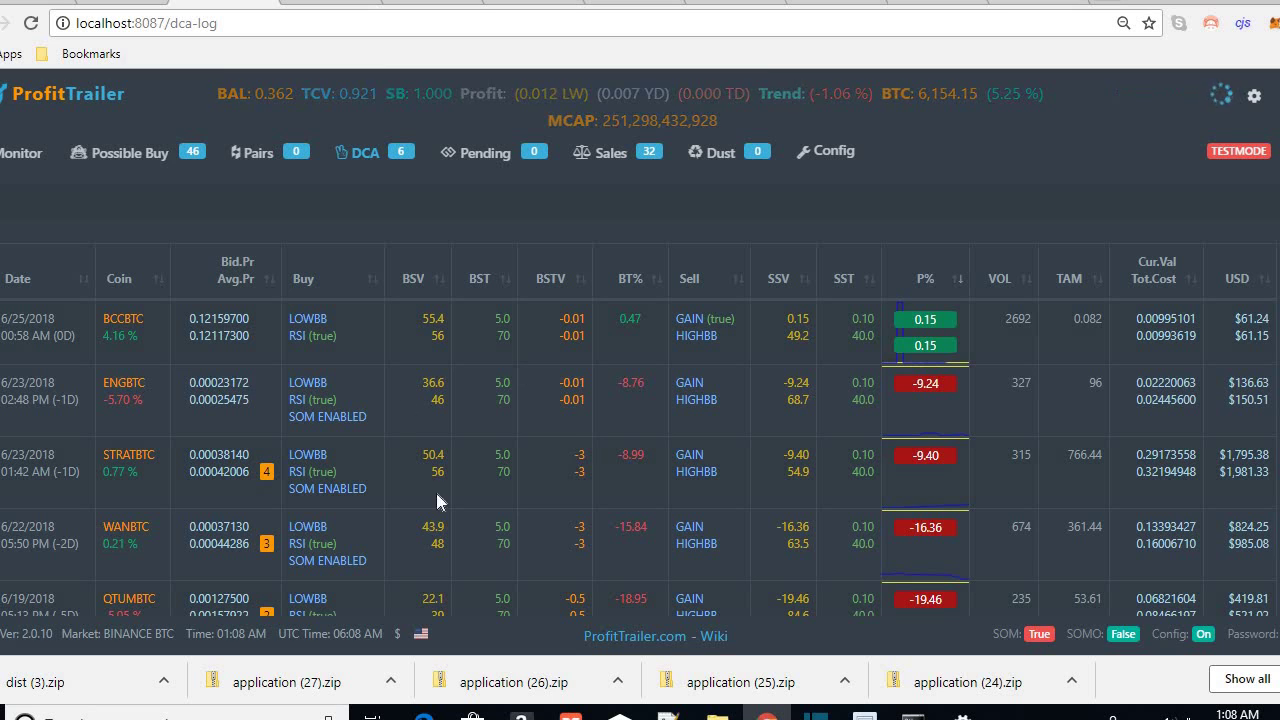
pyautogui.click(431, 2)
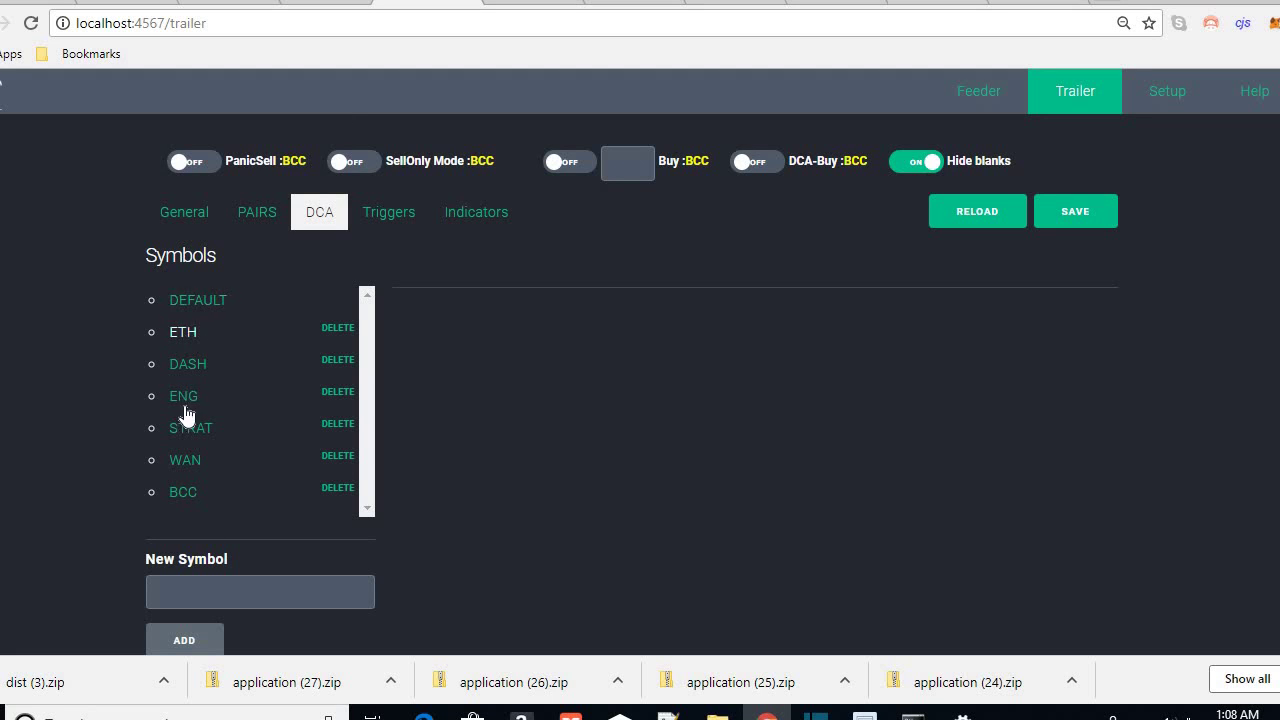
# Show the blank DCA fields for BCC and compare them with the DEFAULT symbol's values
pyautogui.click(185, 494)
pyautogui.click(262, 590)
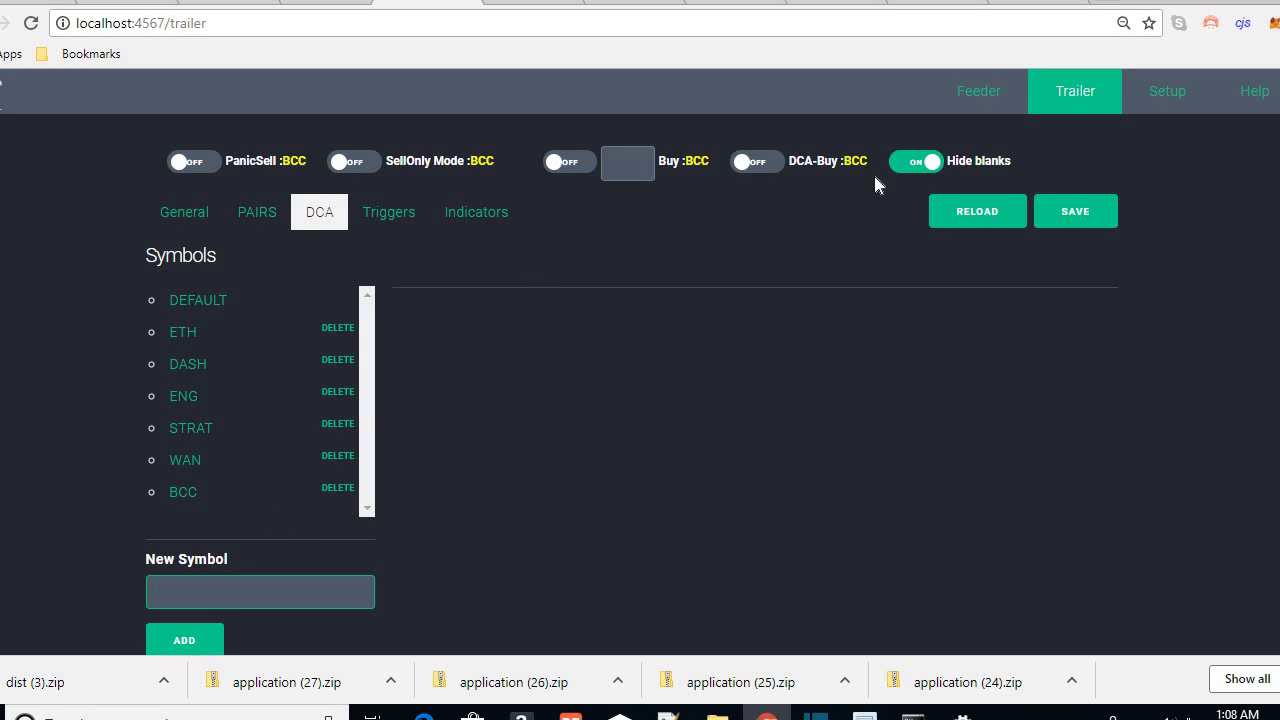
pyautogui.click(918, 162)
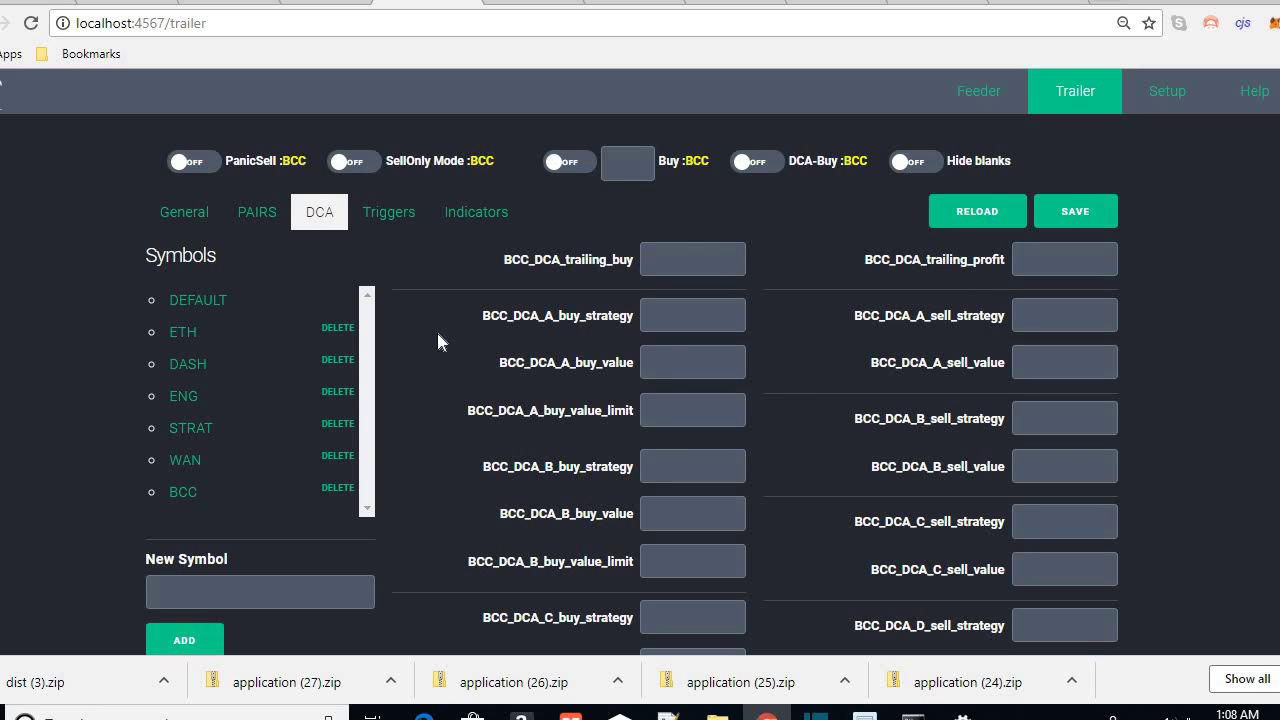
pyautogui.click(197, 303)
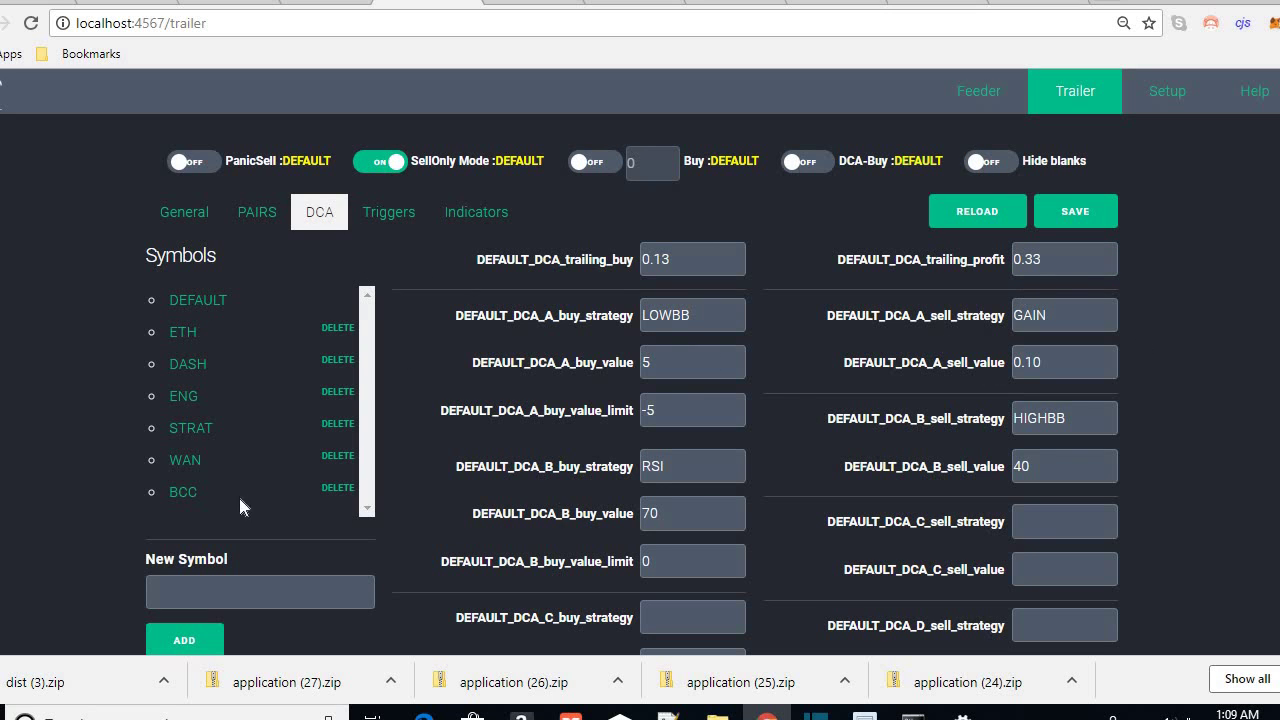
pyautogui.click(183, 492)
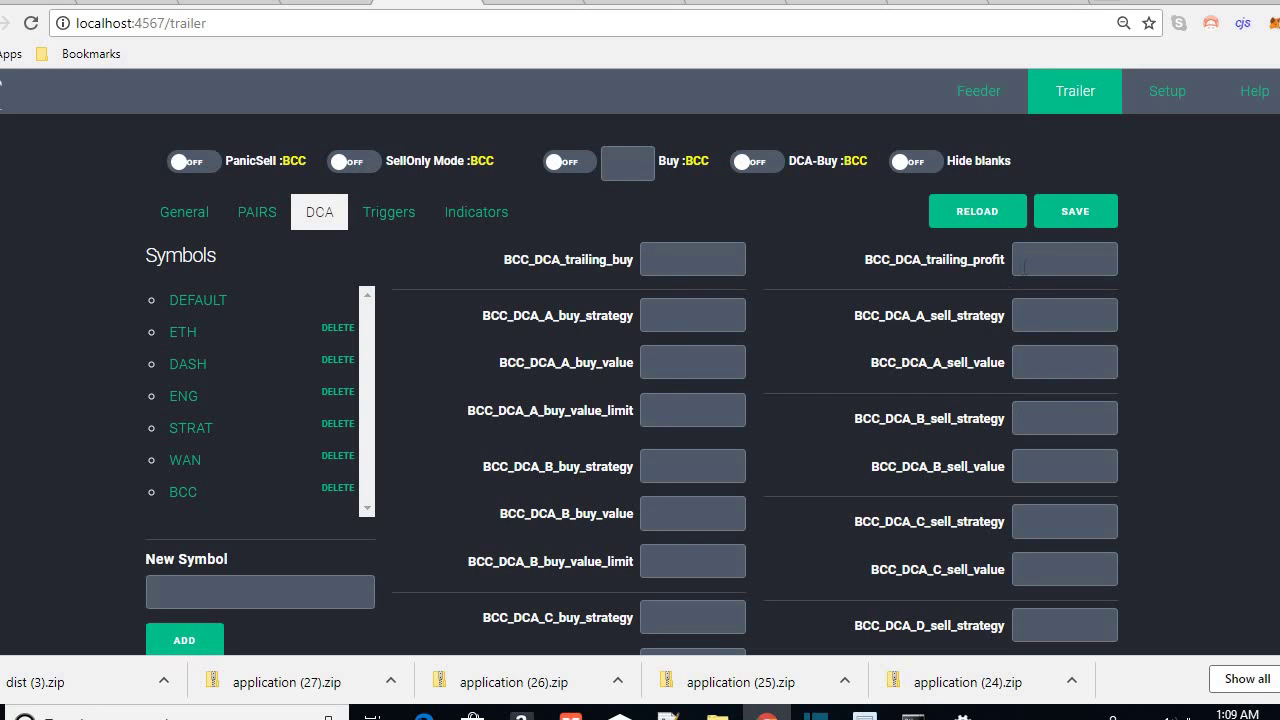
# Set BCC's DCA trailing profit to 0.69 and save the DCA settings
pyautogui.write('0.')
pyautogui.write('6')
pyautogui.write('33')
pyautogui.press('BackSpace')
pyautogui.press('BackSpace')
pyautogui.write('9')
pyautogui.click(1159, 243)
pyautogui.click(1088, 231)
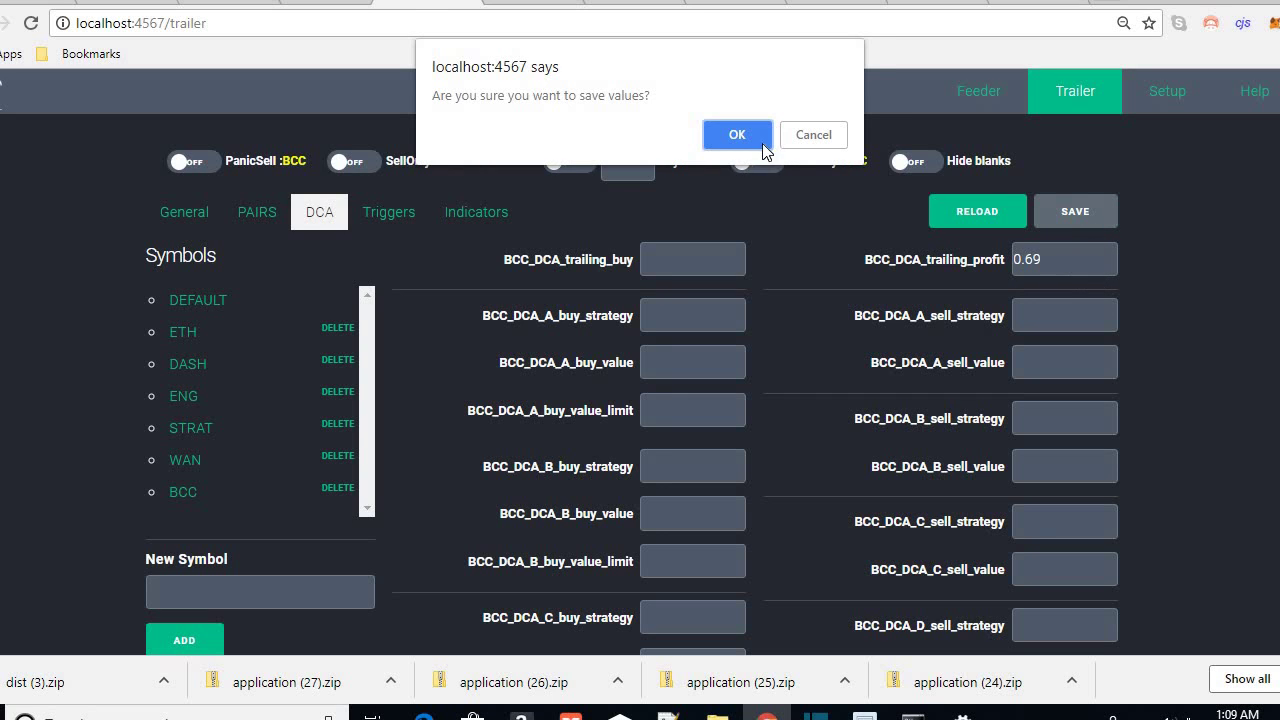
pyautogui.click(737, 135)
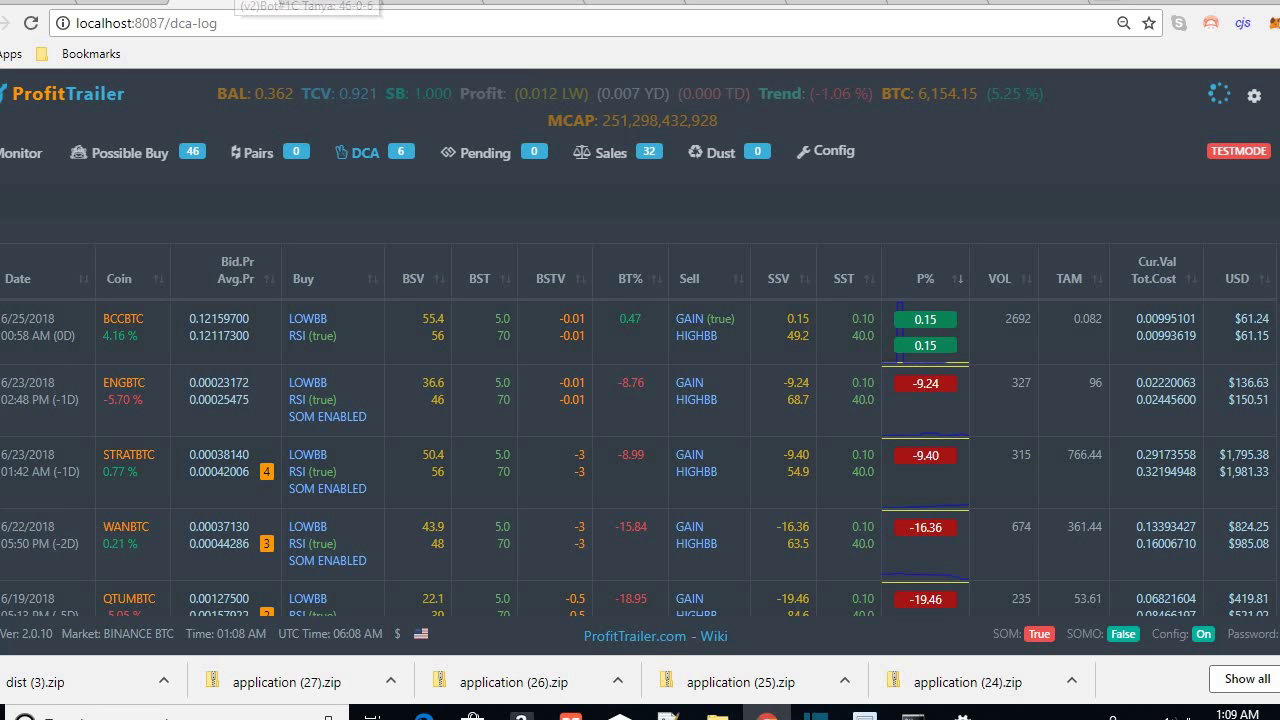
# Return to the ProfitTrailer DCA log and review the sell strategies and profit percentages of the listed coins
pyautogui.click(309, 5)
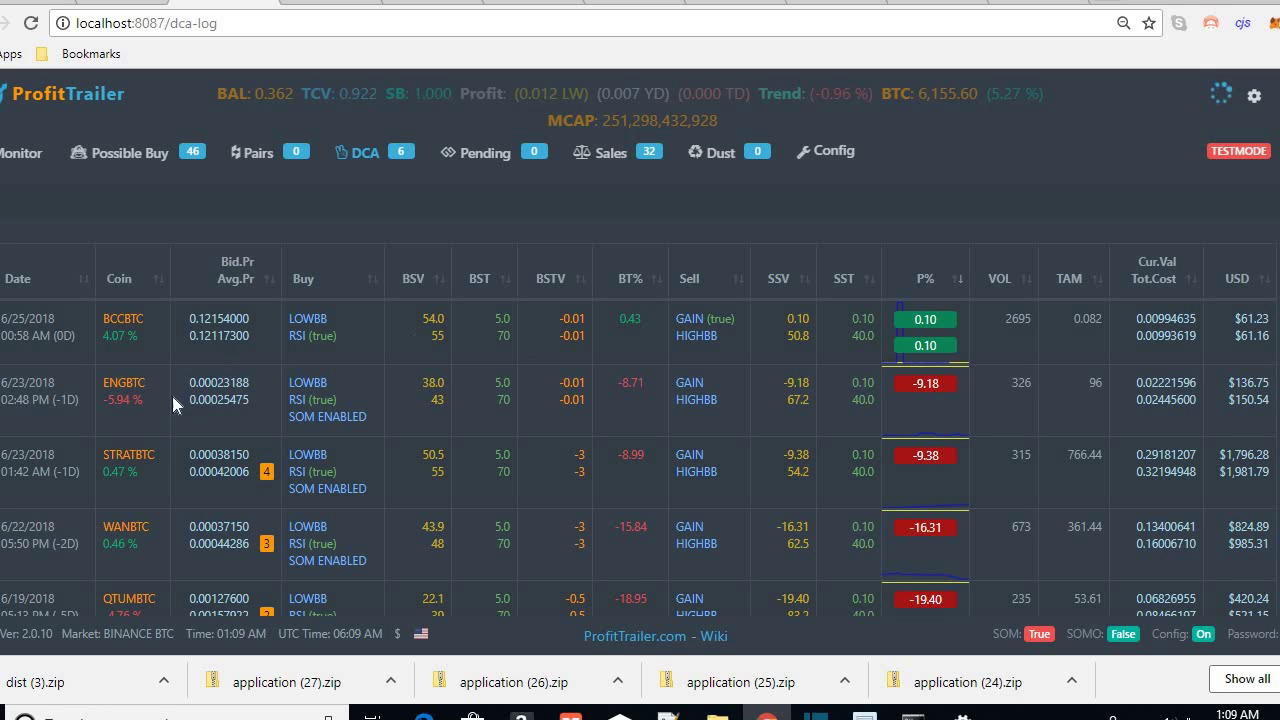
pyautogui.scroll(-2, 1008, 420)
pyautogui.scroll(2, 937, 430)
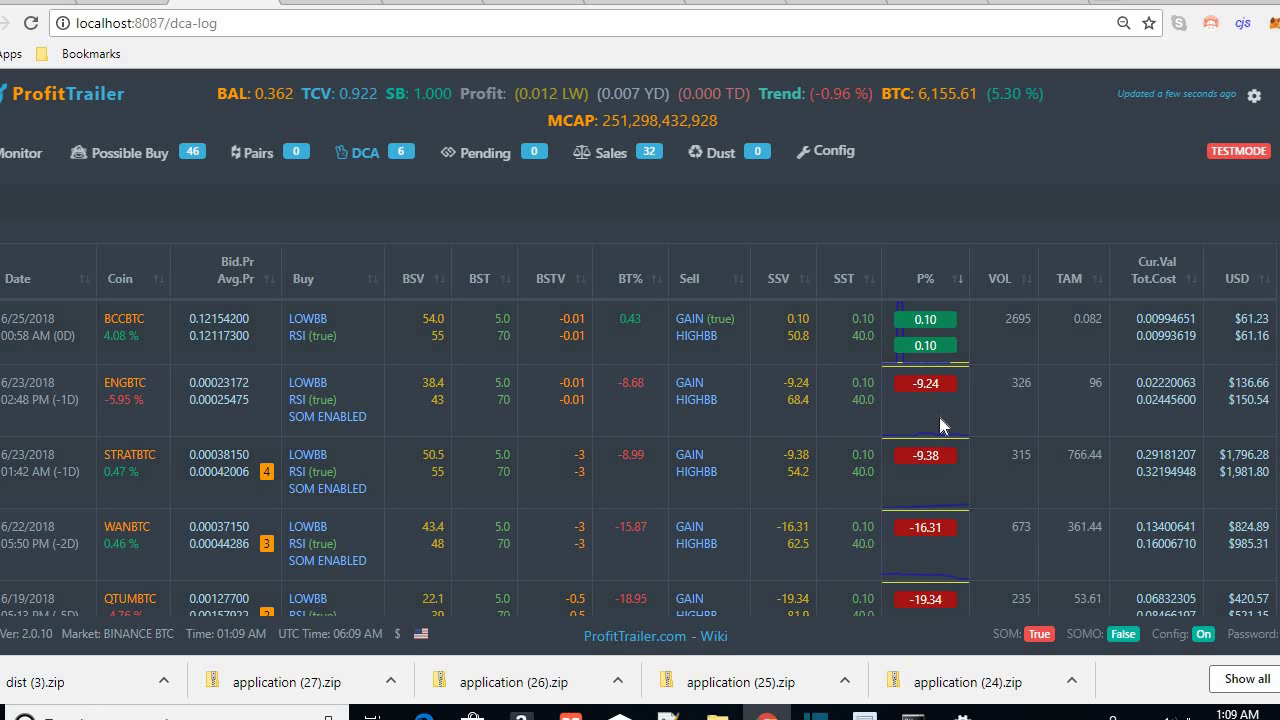
pyautogui.scroll(-2, 939, 420)
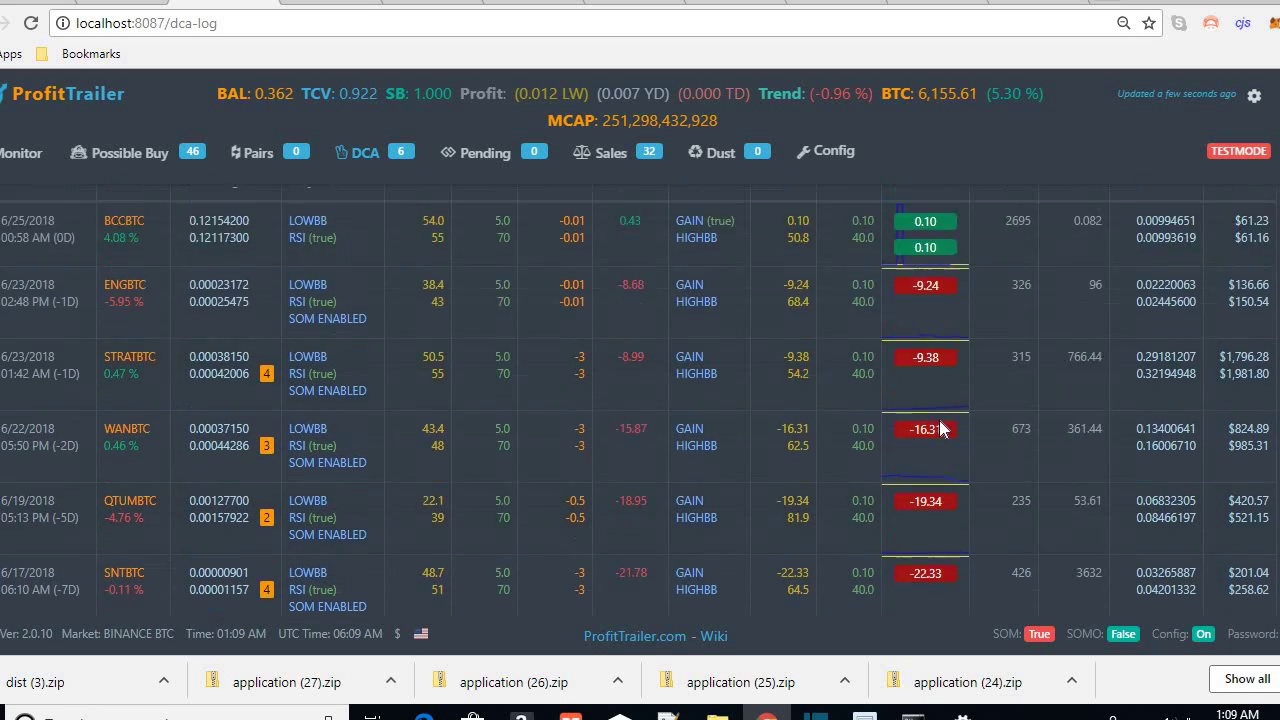
pyautogui.scroll(1, 940, 429)
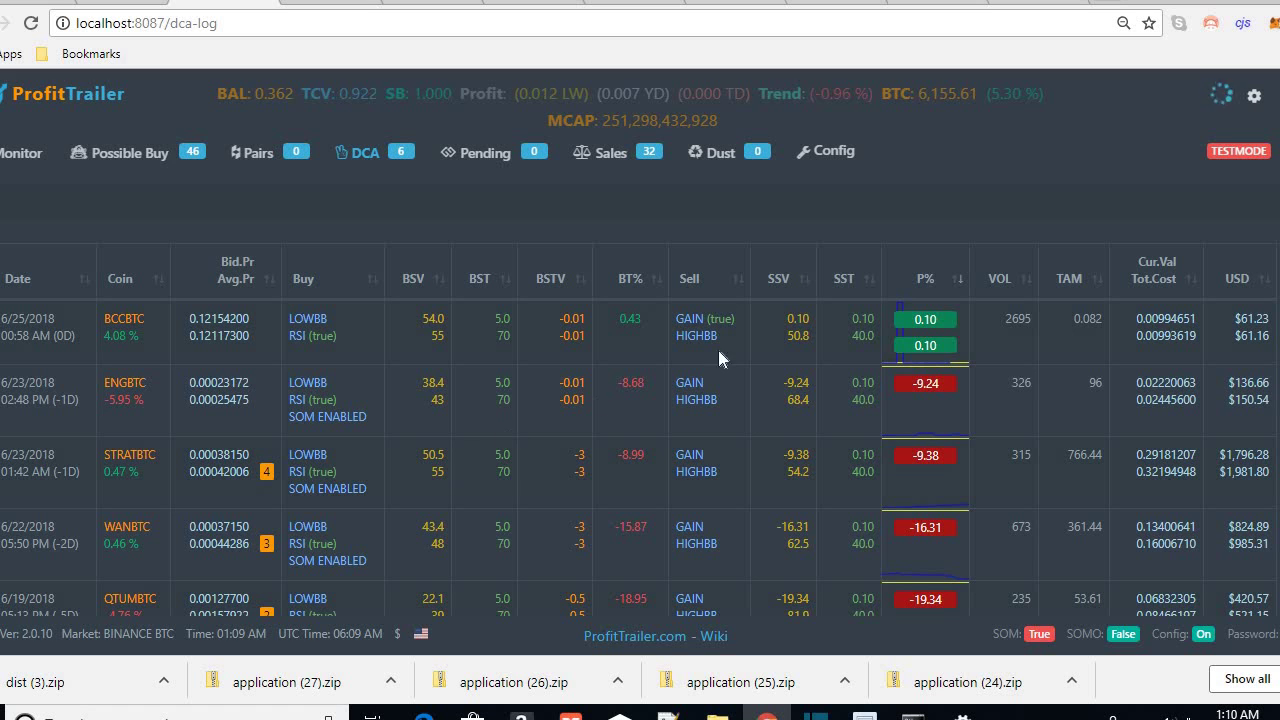
# Open the trigger settings on the Trailer page and review the DEFAULT symbol's level and percentage triggers
pyautogui.click(428, 3)
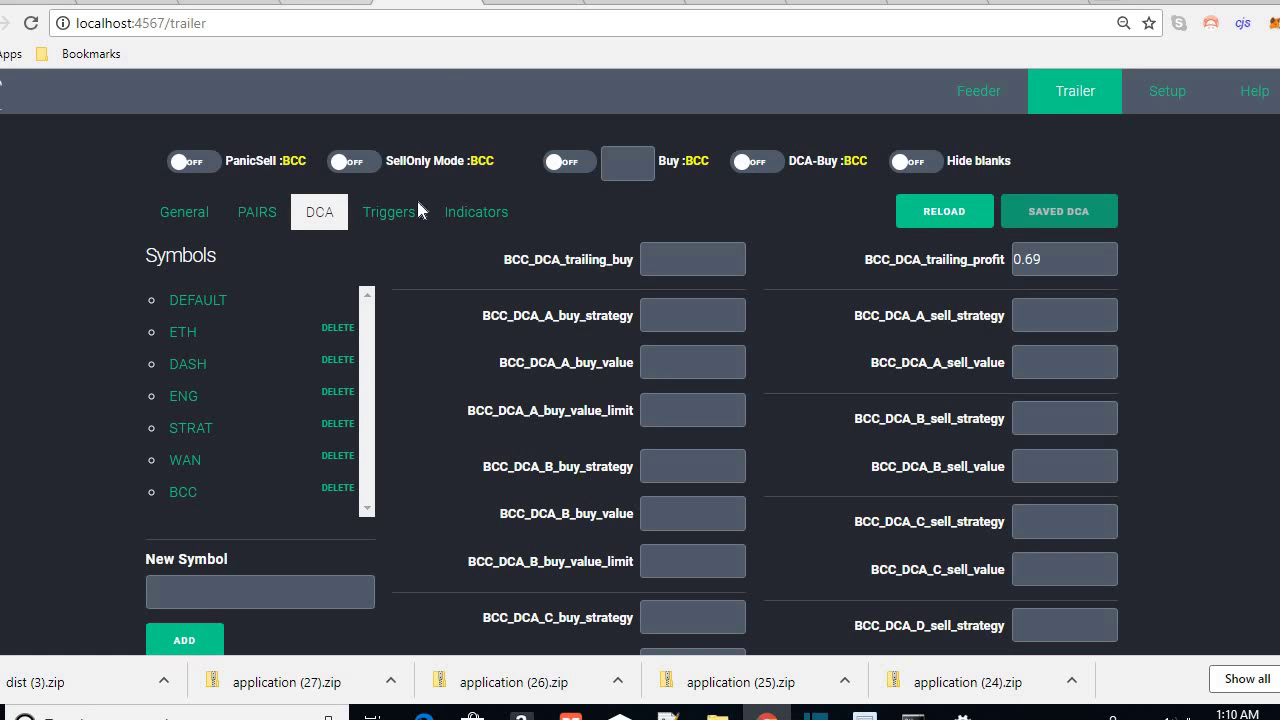
pyautogui.click(389, 212)
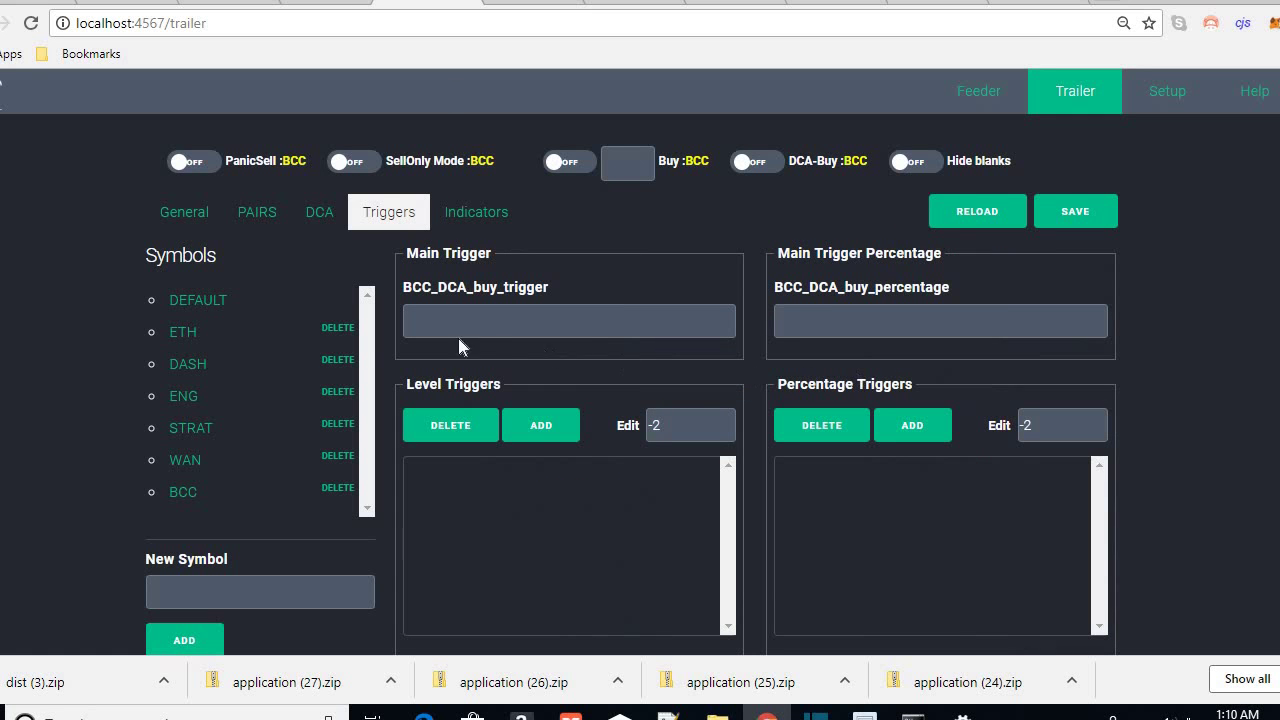
pyautogui.click(185, 460)
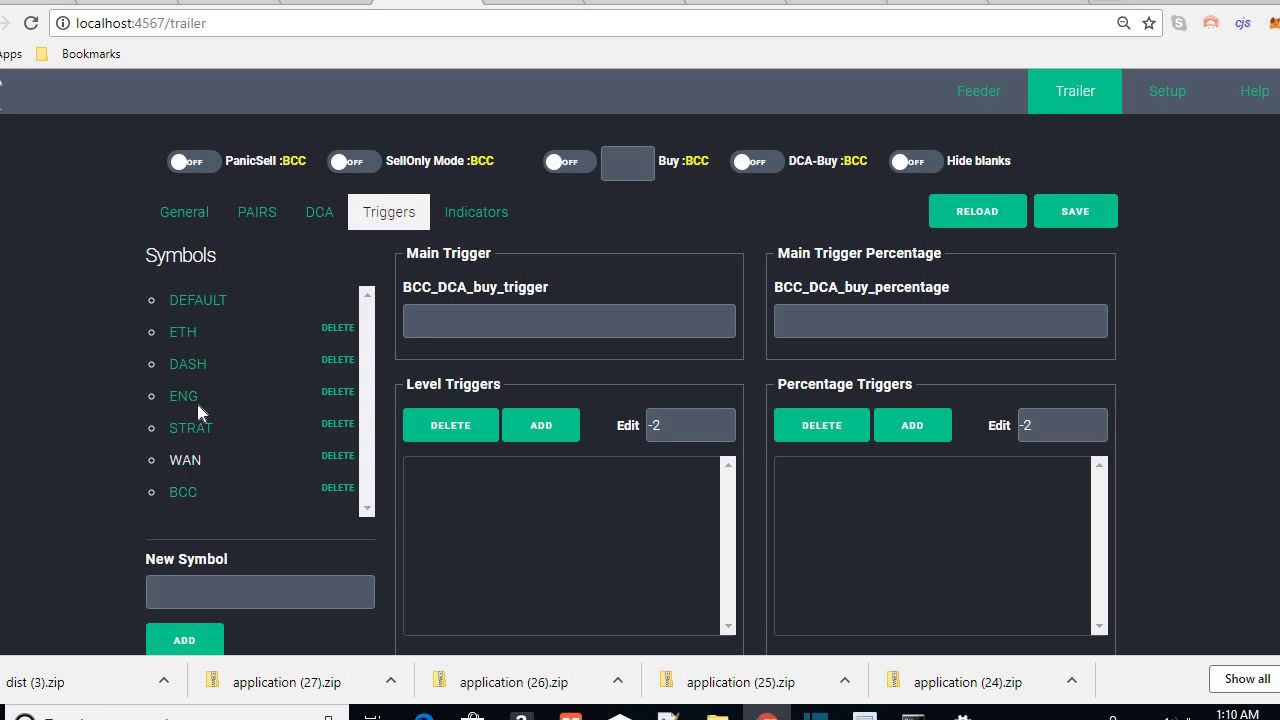
pyautogui.click(197, 302)
pyautogui.scroll(-1, 700, 549)
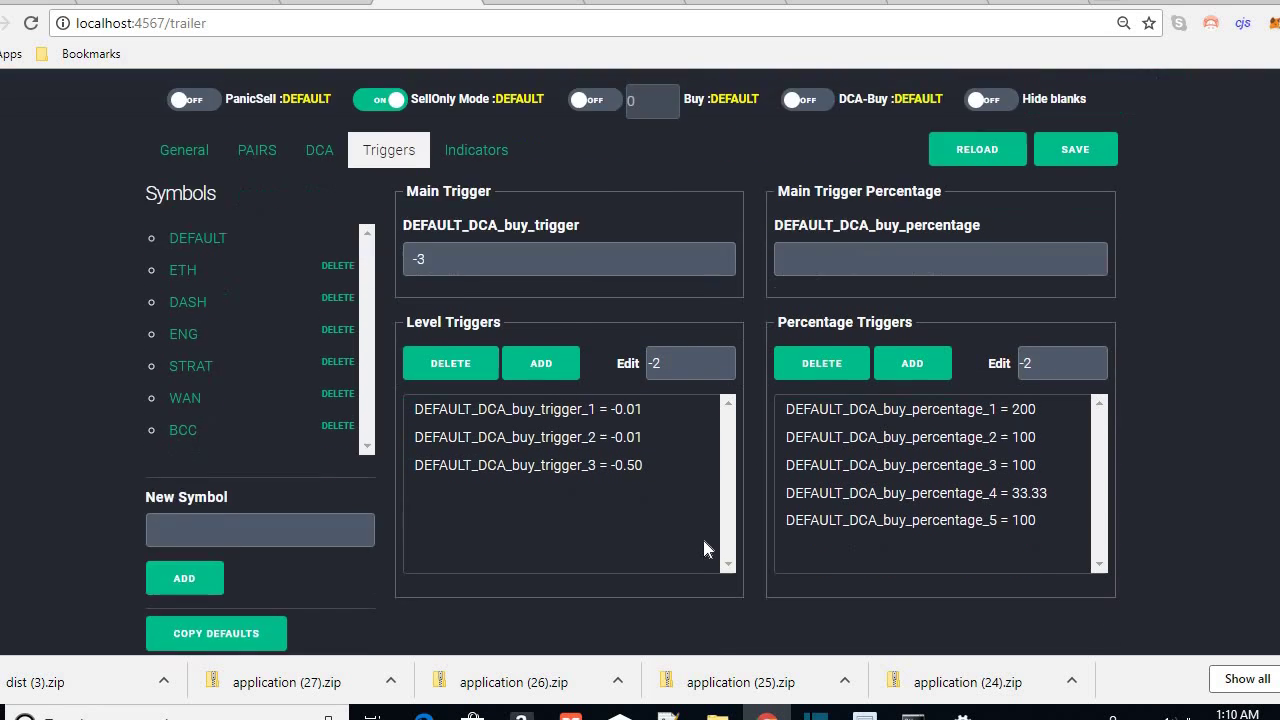
# Set DEFAULT's main DCA buy percentage to 100 and save the trigger settings
pyautogui.scroll(1, 703, 545)
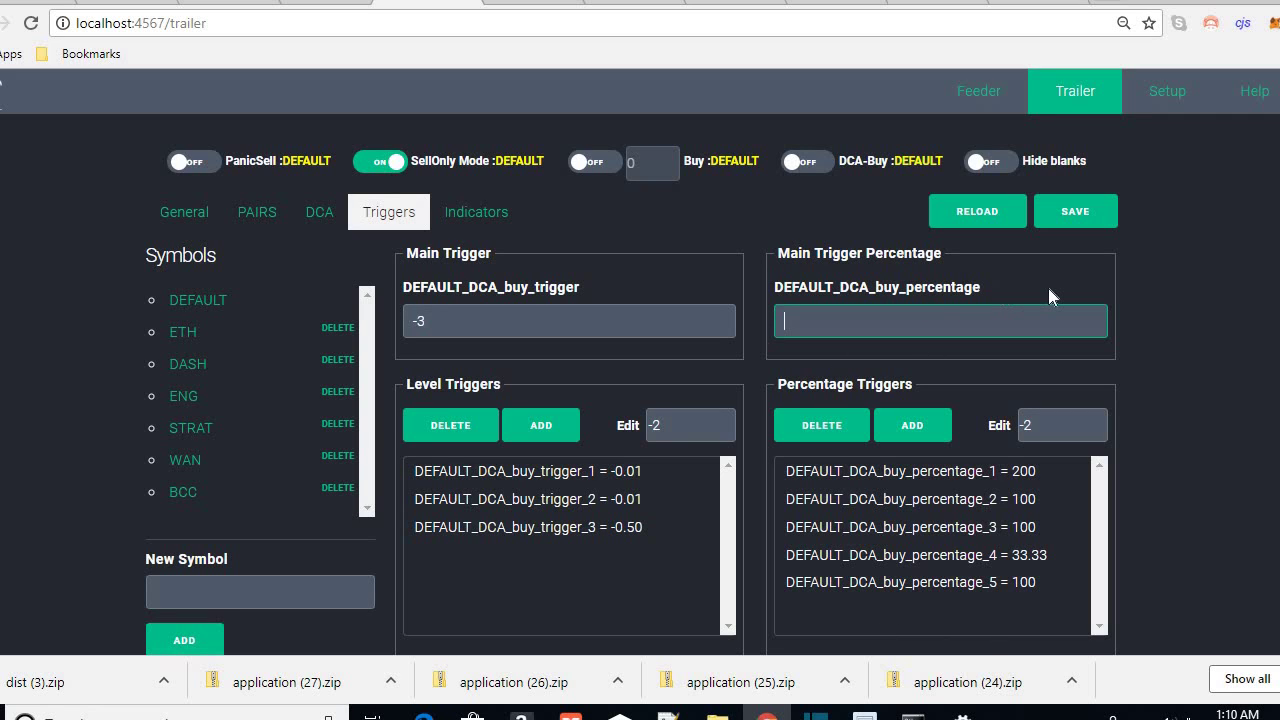
pyautogui.write('100')
pyautogui.click(1102, 568)
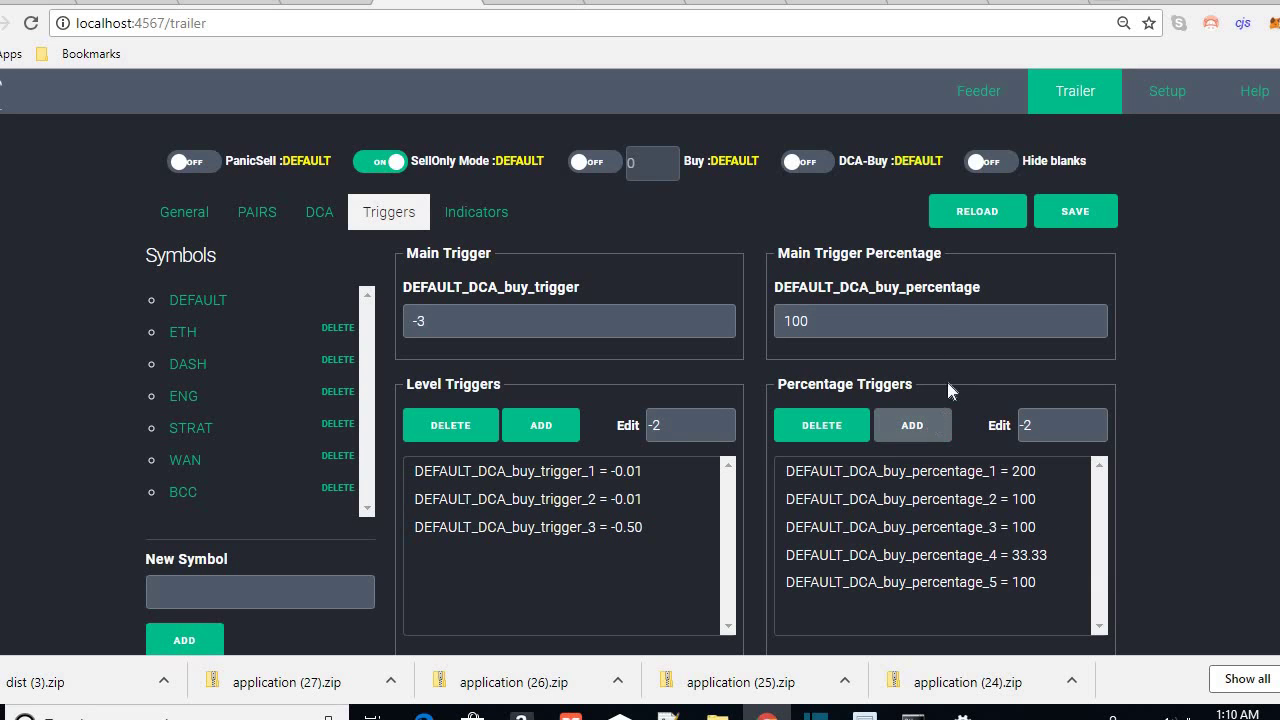
pyautogui.click(1088, 214)
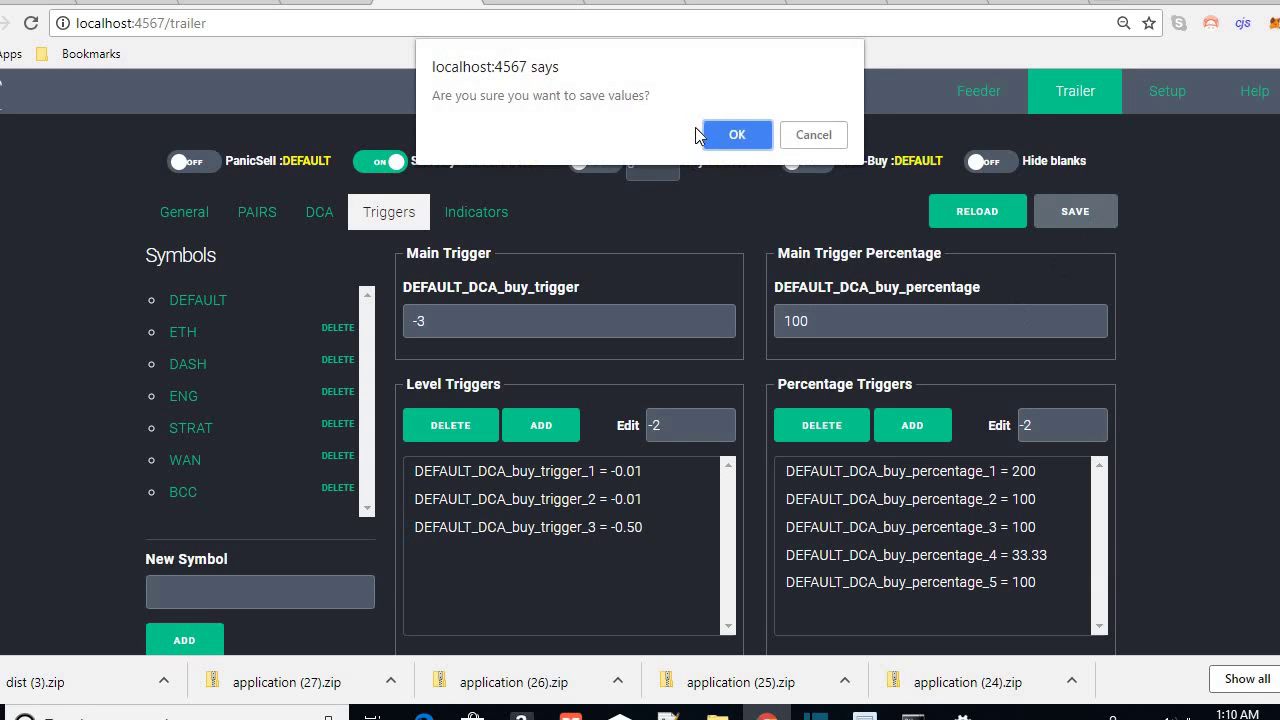
pyautogui.click(737, 136)
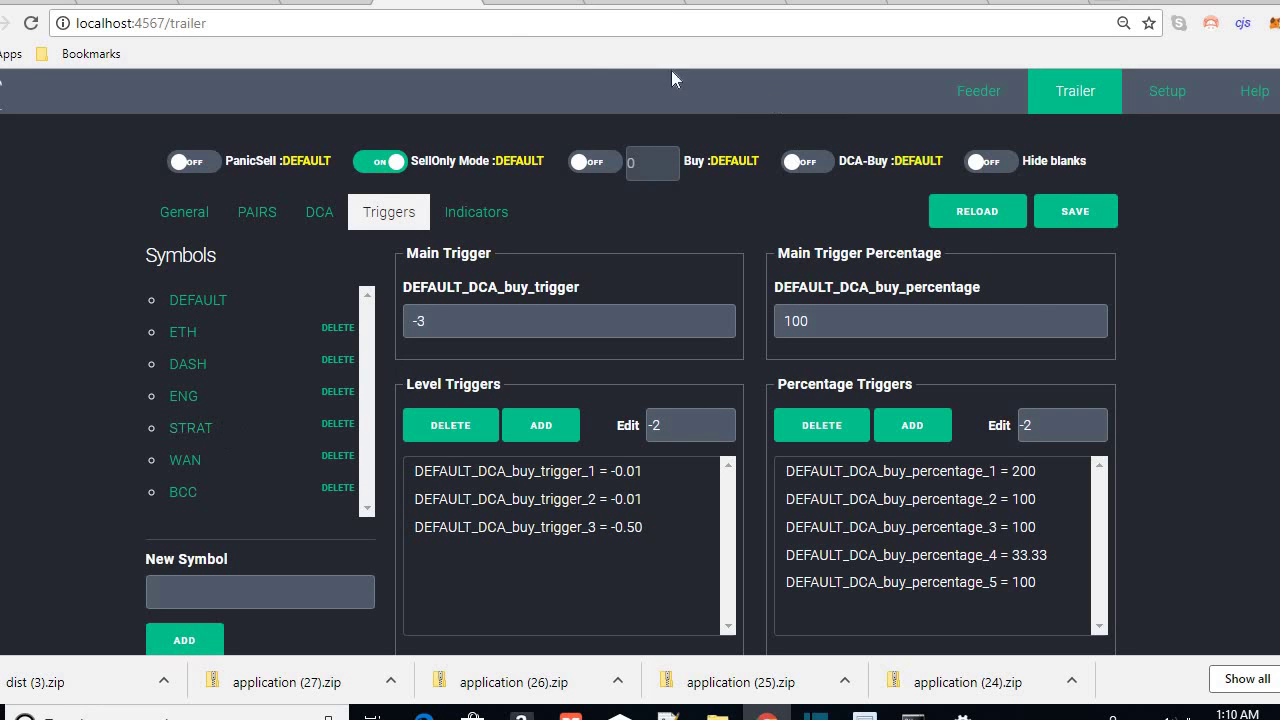
# Go back to the DCA log and check ENGBTC's buy status and current profit percentage
pyautogui.hotkey('ctrl', 'shift', 'Tab')
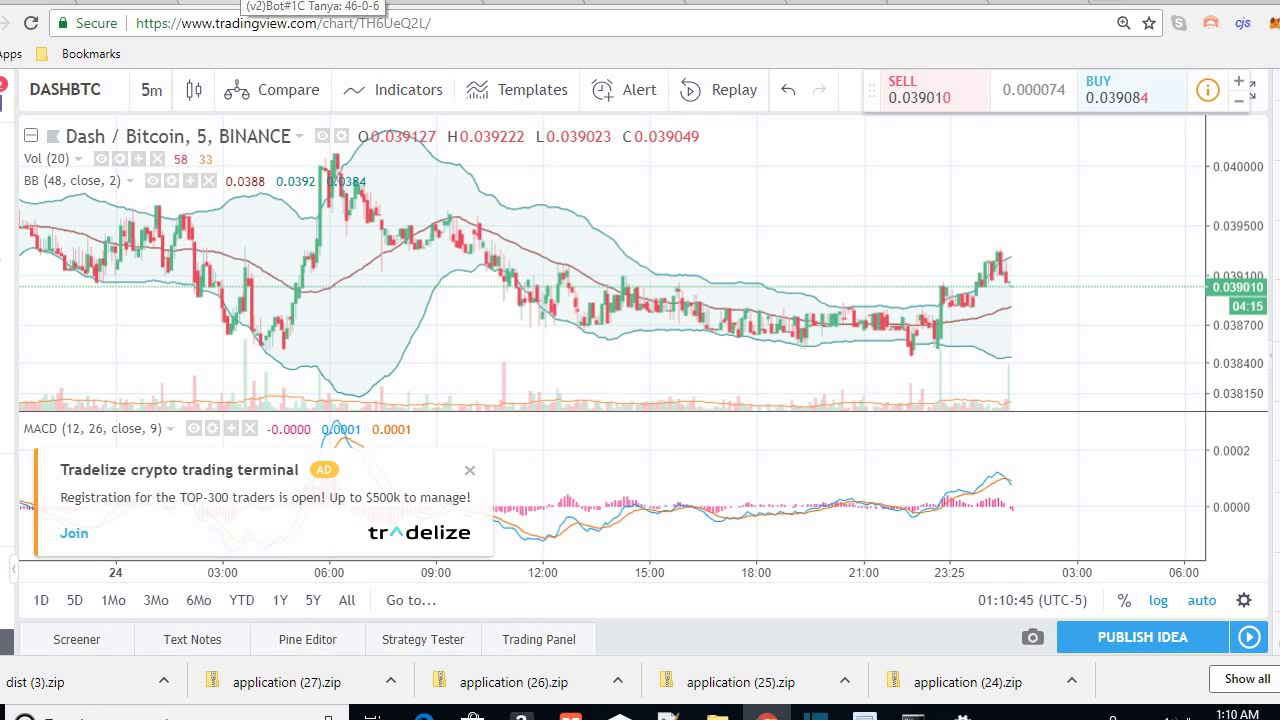
pyautogui.click(330, 8)
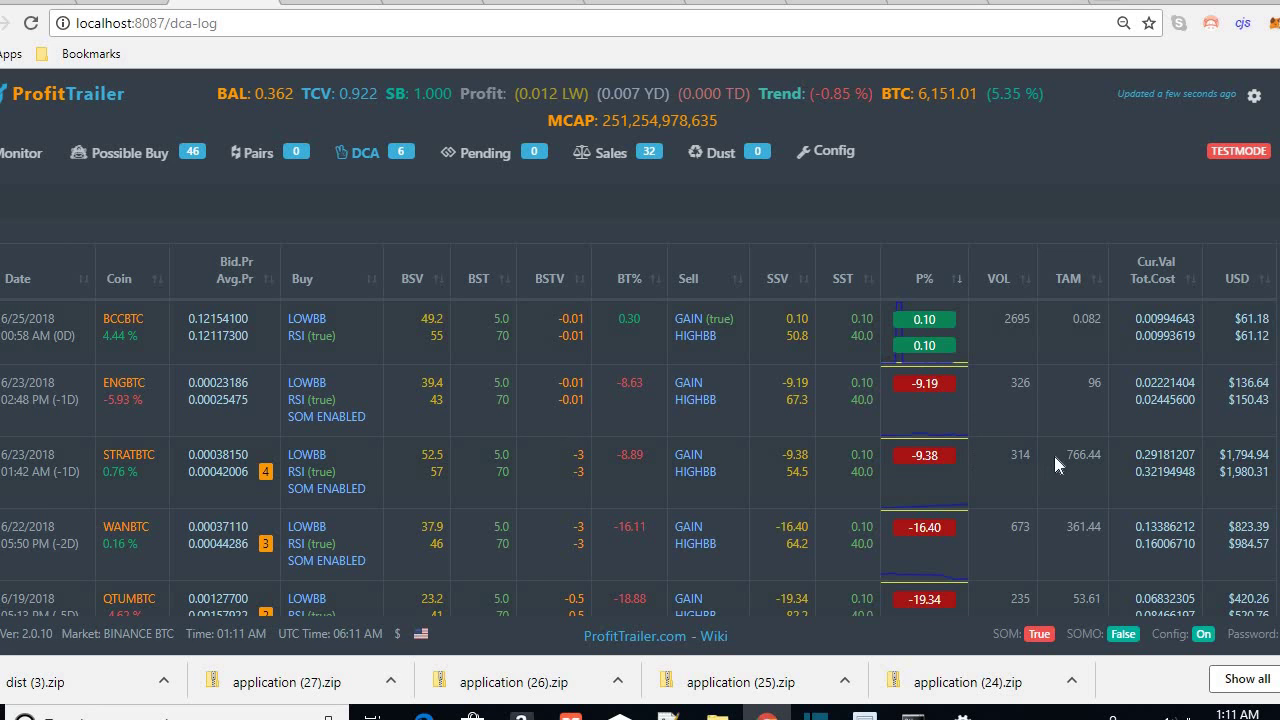
pyautogui.moveTo(287, 416); pyautogui.dragTo(333, 416)
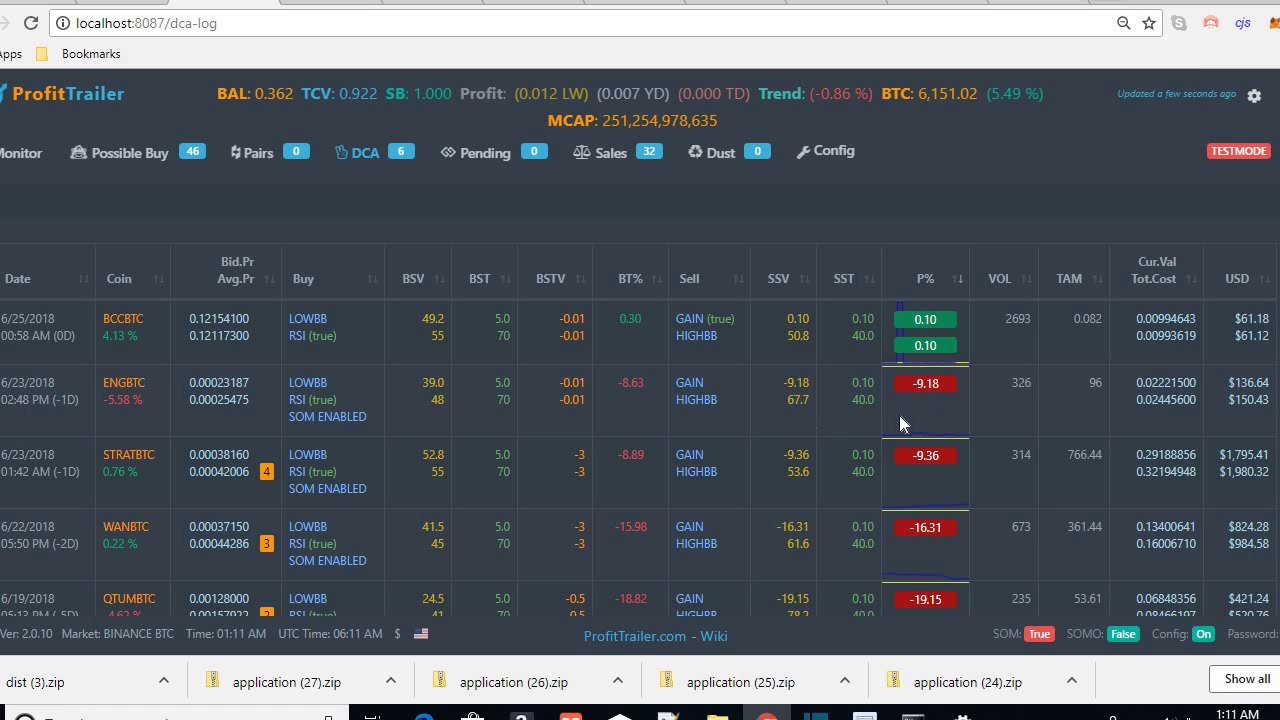
# Add a first DCA level trigger of -9 for ENG in the Trailer page's trigger settings
pyautogui.hotkey('ctrl', 'Tab')
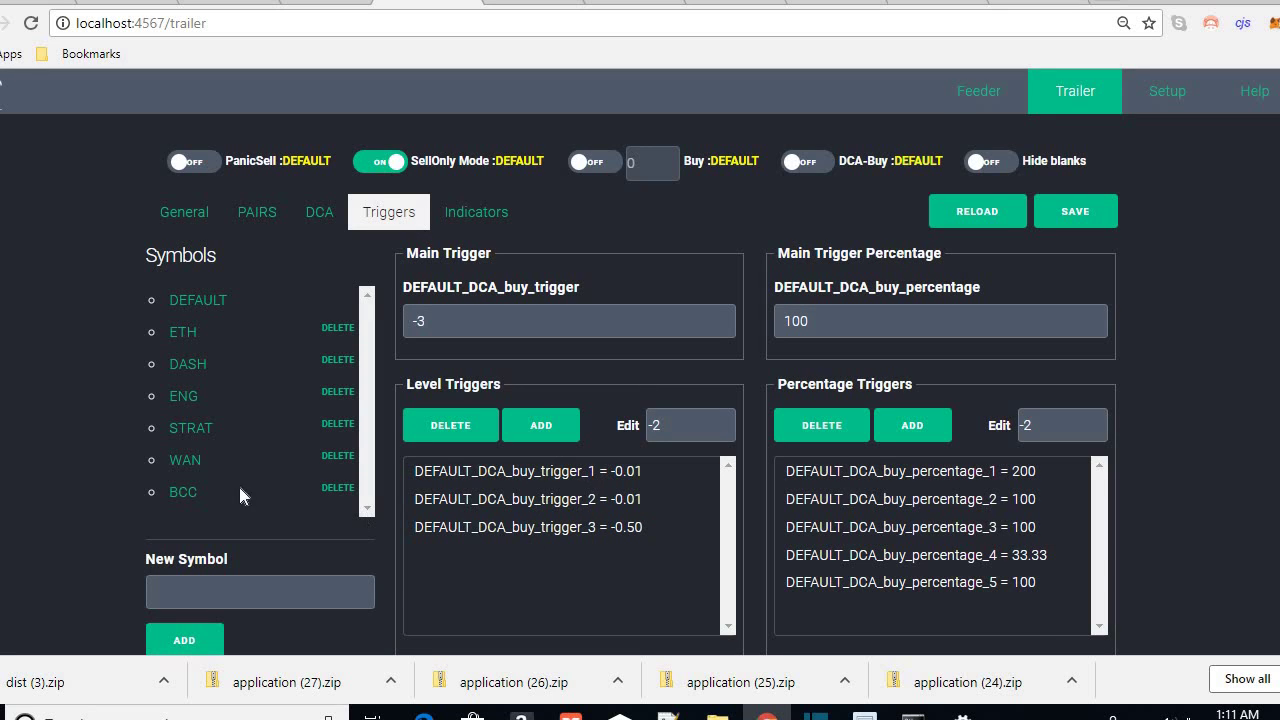
pyautogui.click(183, 396)
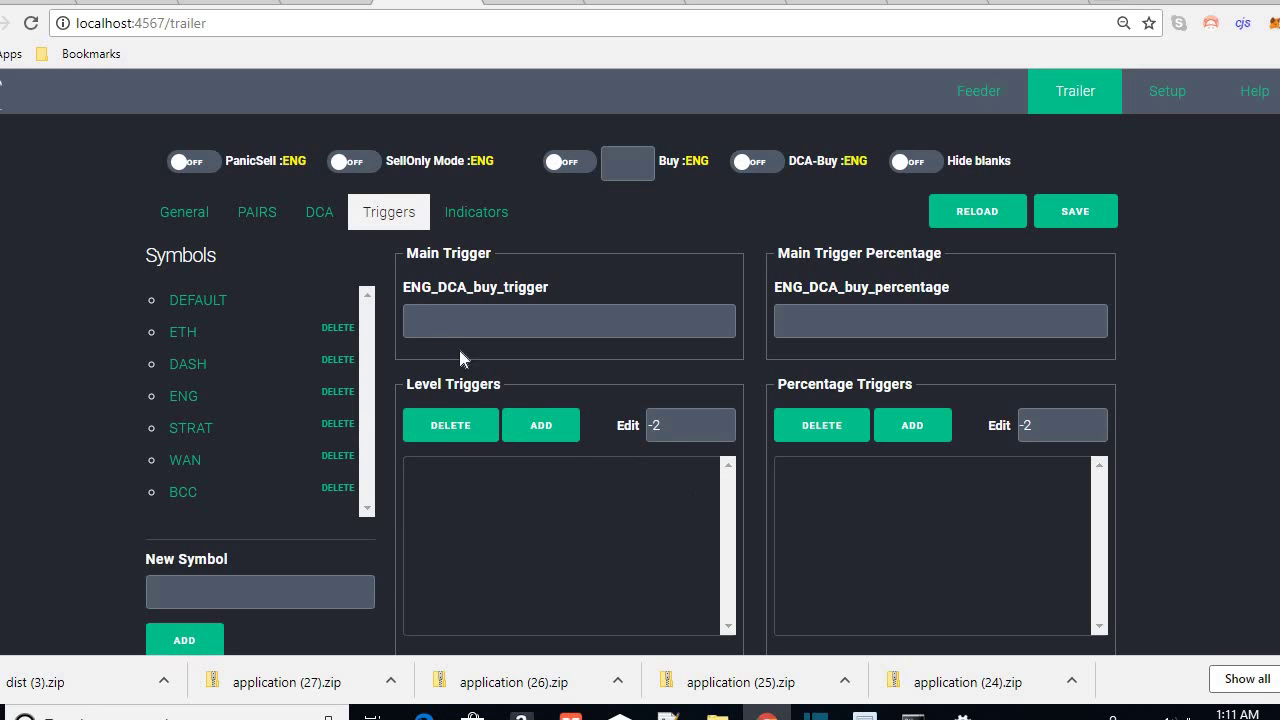
pyautogui.click(556, 440)
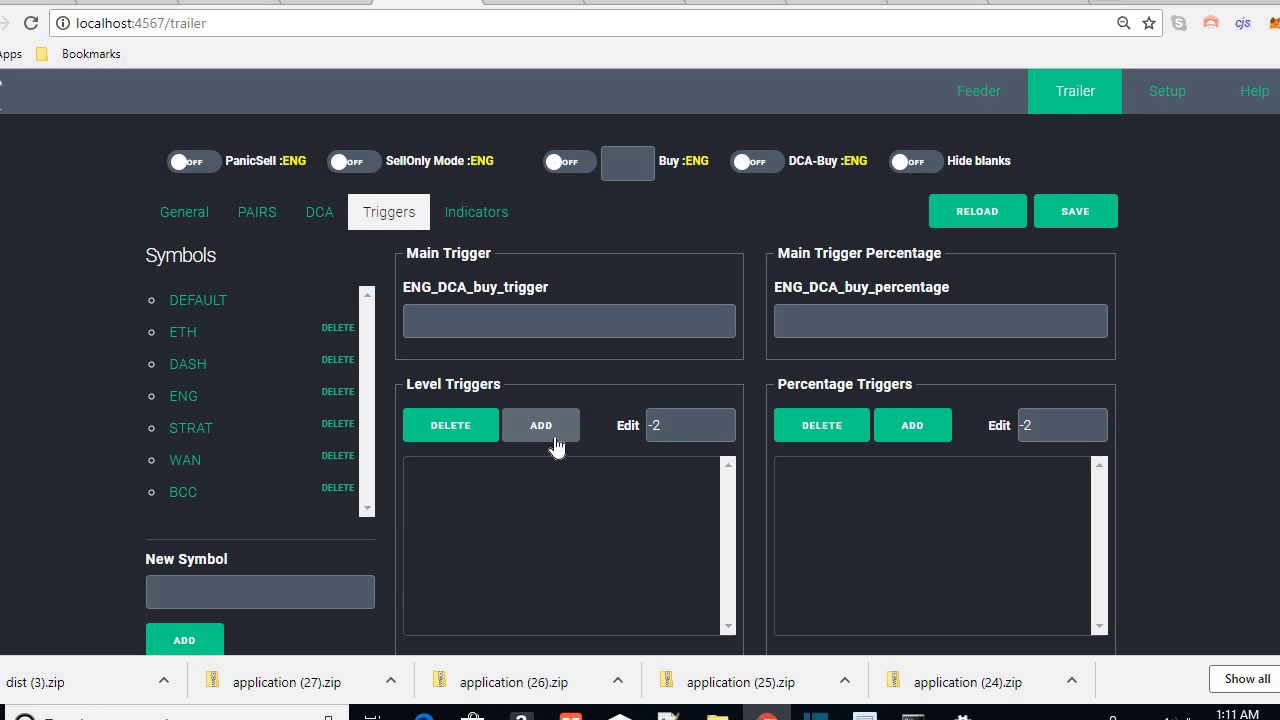
pyautogui.click(556, 440)
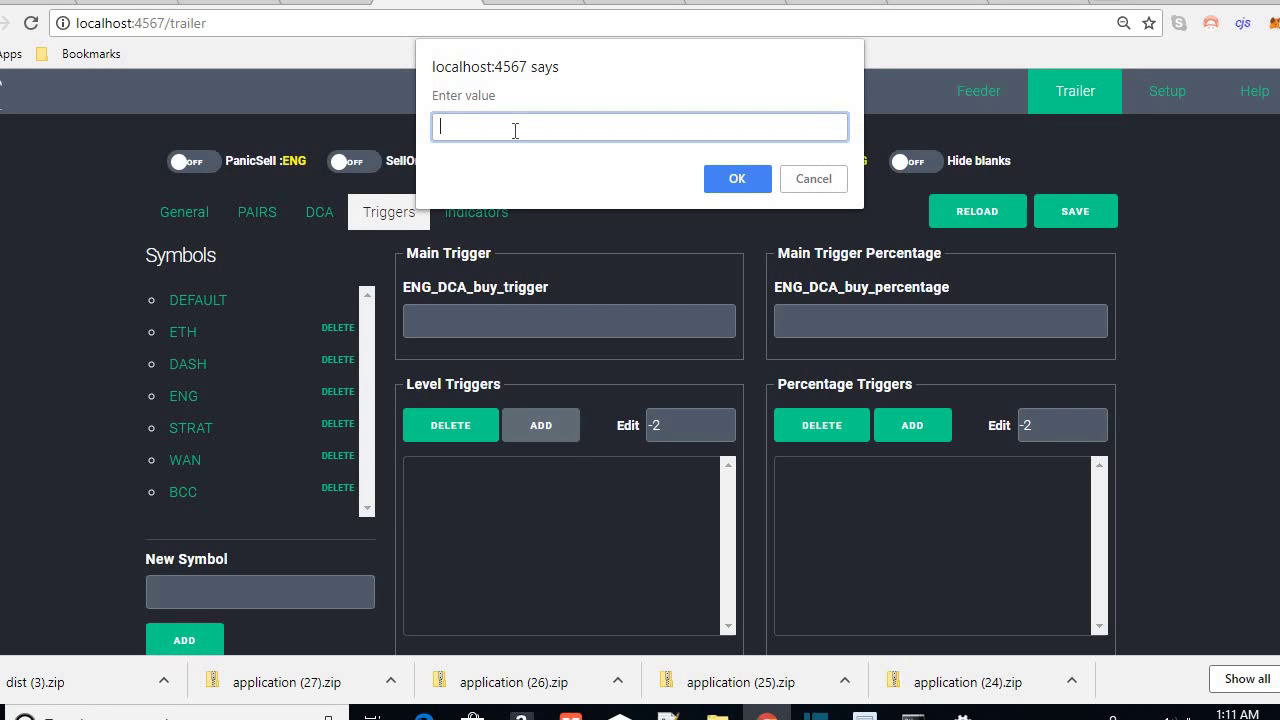
pyautogui.write('-9')
pyautogui.click(738, 178)
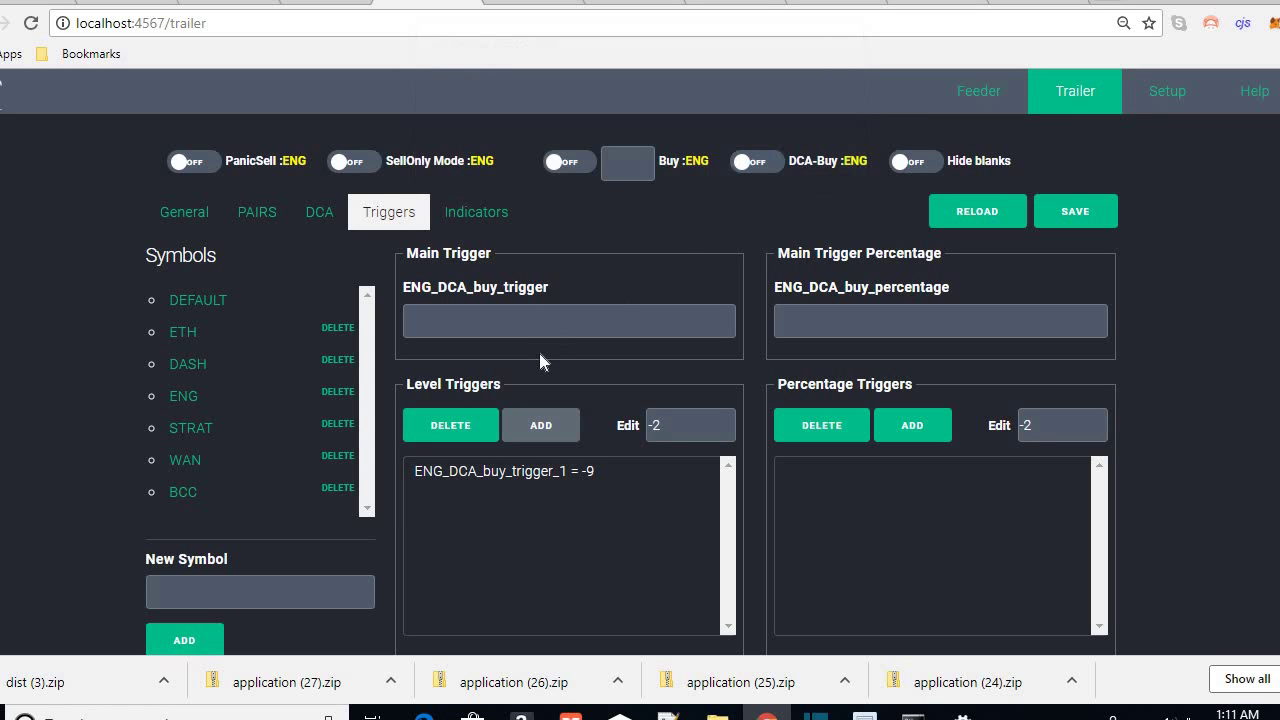
# Add two more DCA level triggers for ENG with the values -10 and -13
pyautogui.click(545, 438)
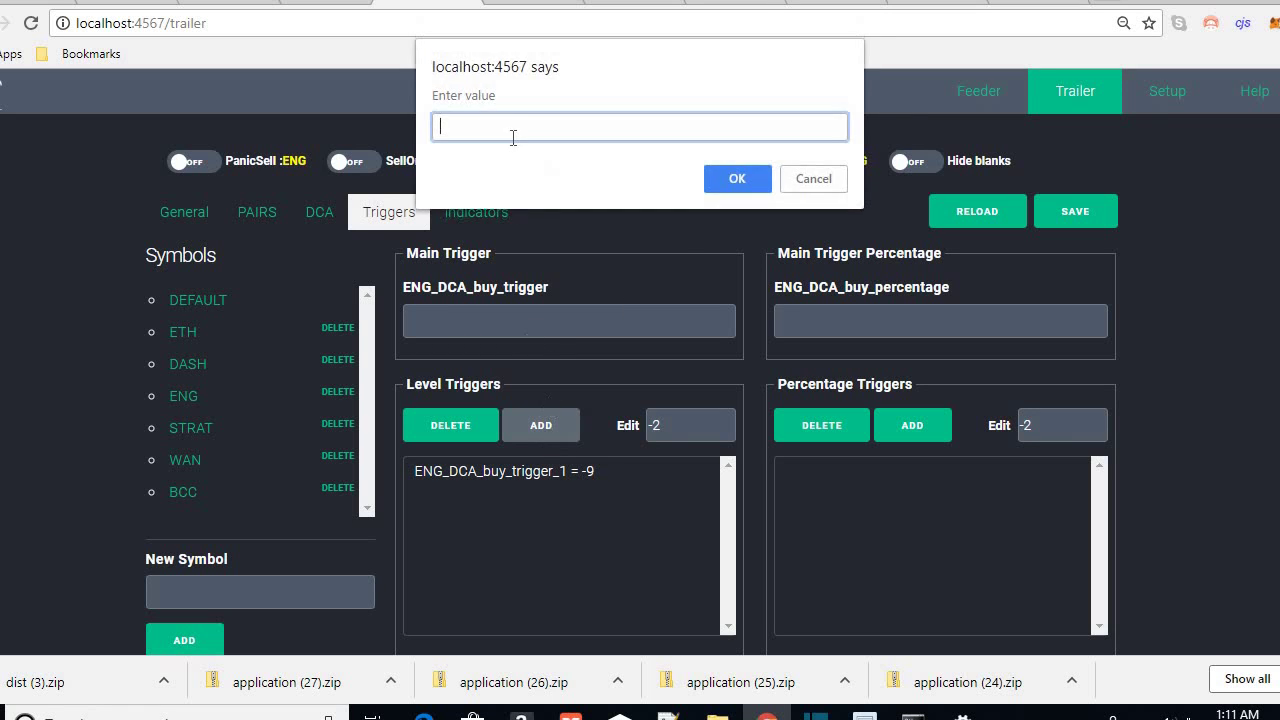
pyautogui.write('-10')
pyautogui.click(744, 180)
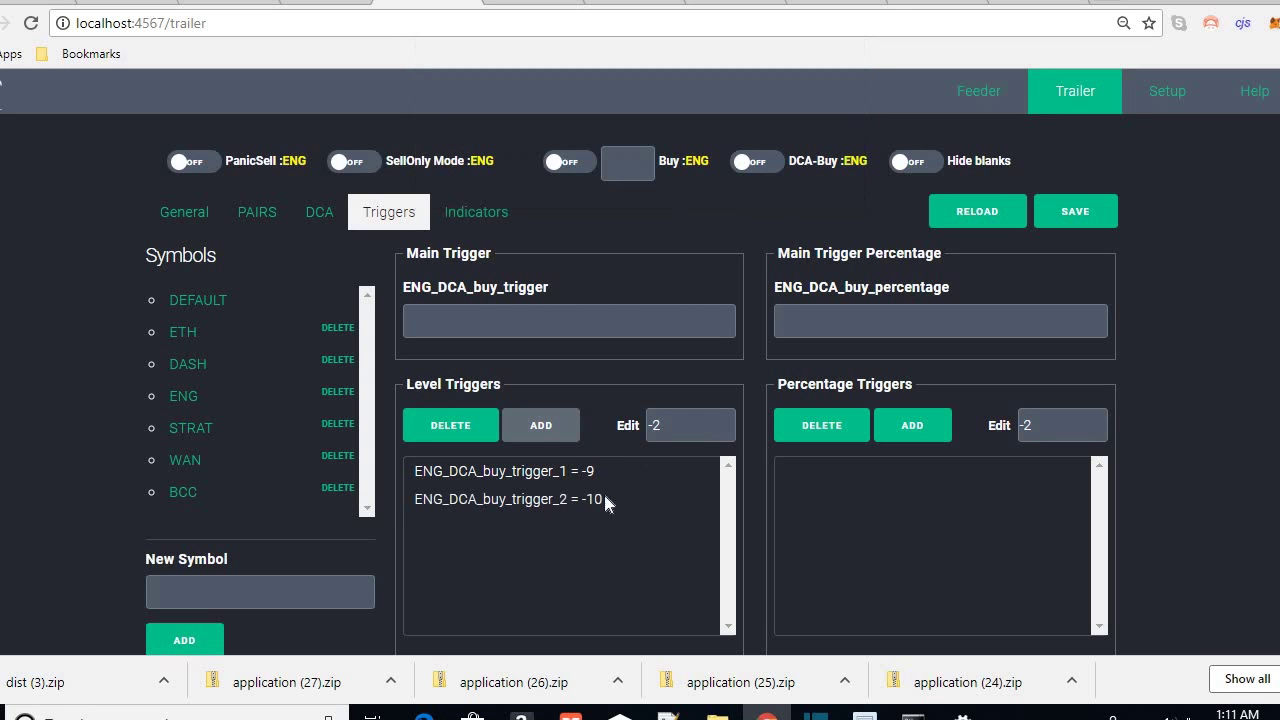
pyautogui.click(541, 428)
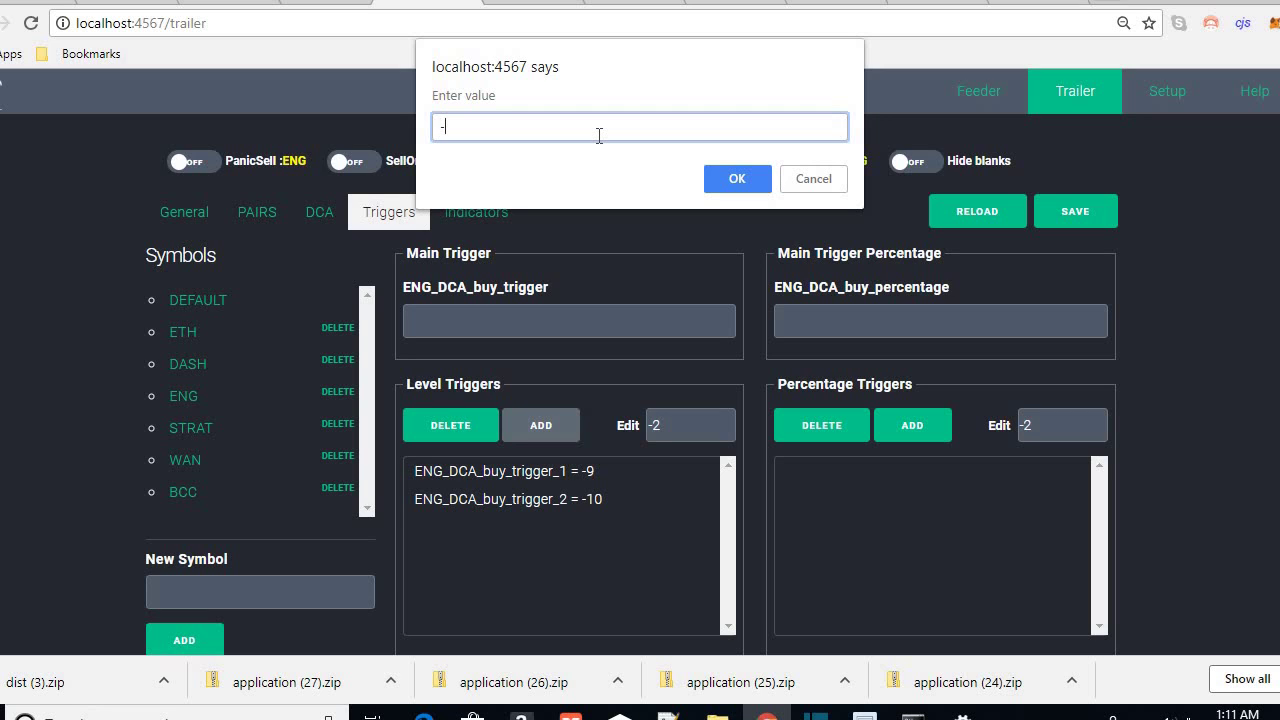
pyautogui.write('-14')
pyautogui.press('BackSpace')
pyautogui.write('3')
pyautogui.click(736, 178)
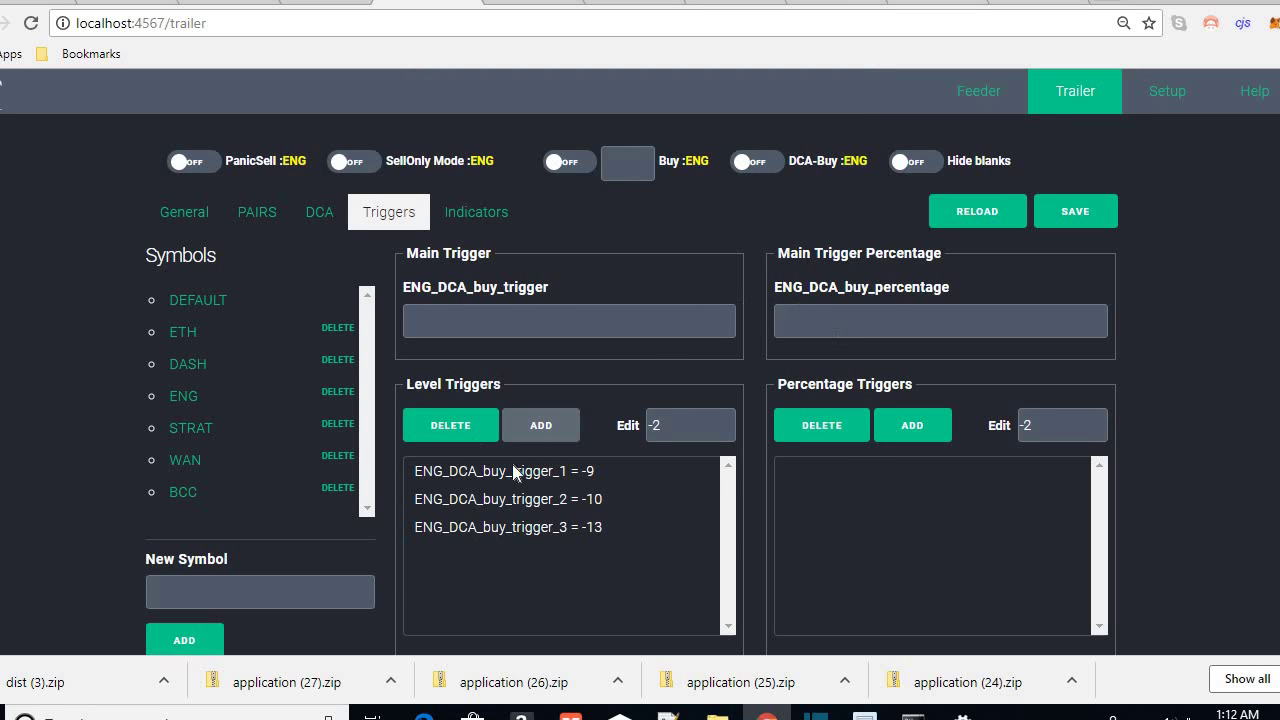
# Set ENG's main DCA buy percentage to 100 and compare ENG's triggers with those of DEFAULT
pyautogui.click(1047, 314)
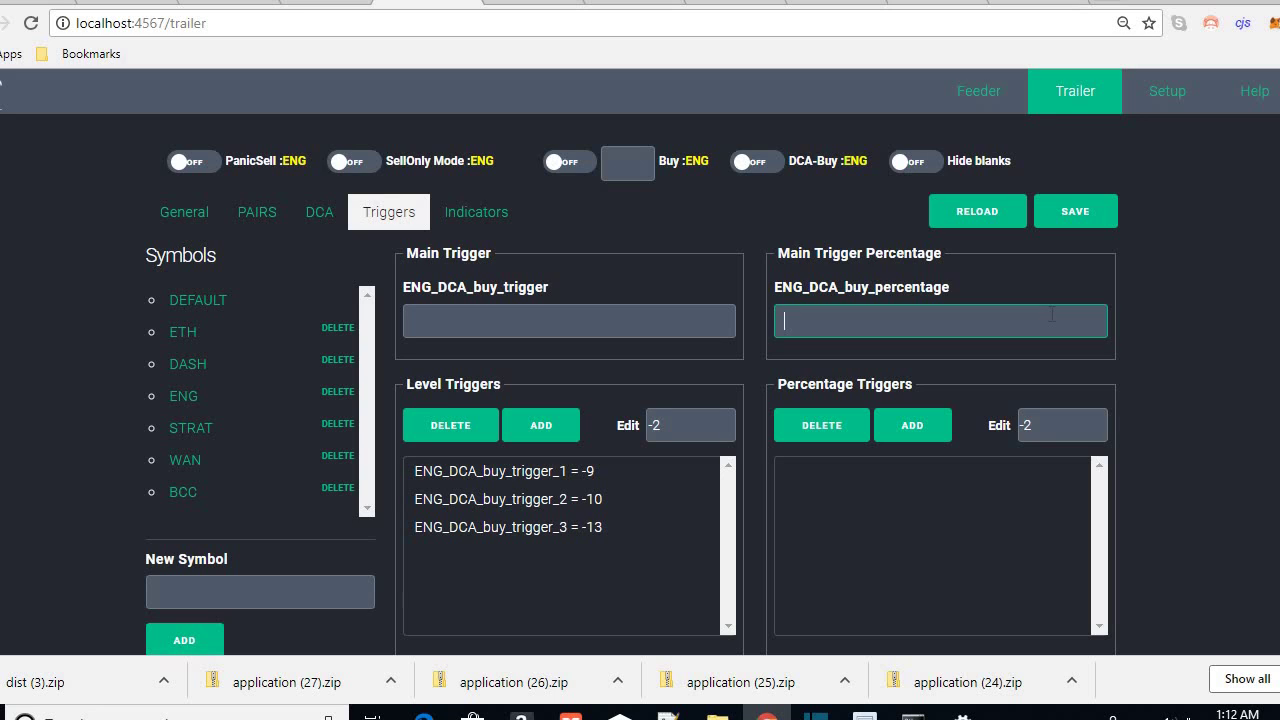
pyautogui.write('100')
pyautogui.click(947, 539)
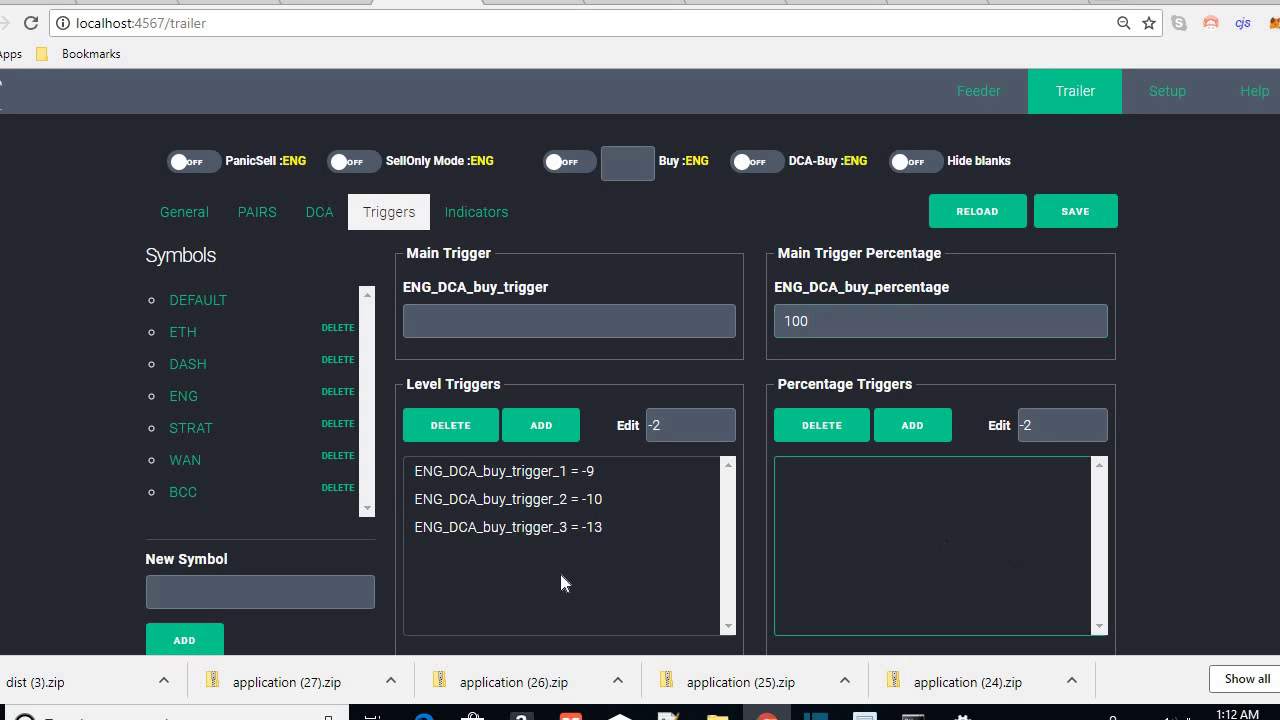
pyautogui.click(518, 505)
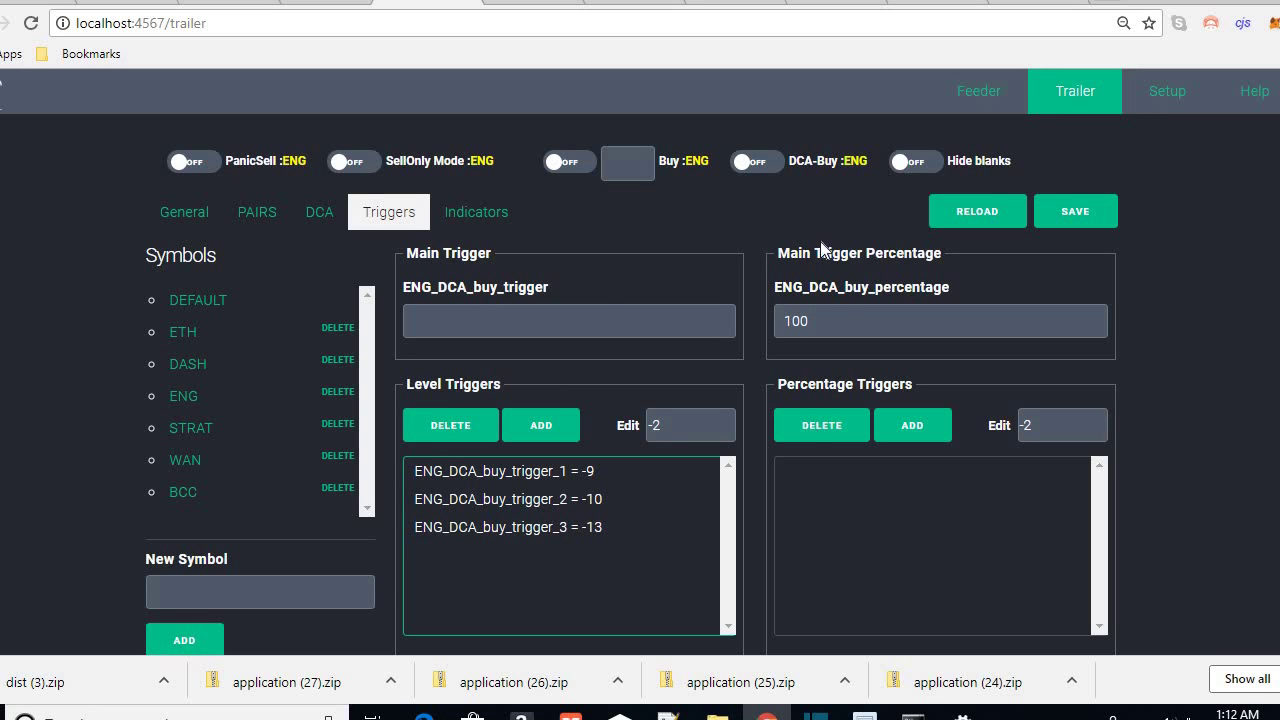
pyautogui.click(192, 304)
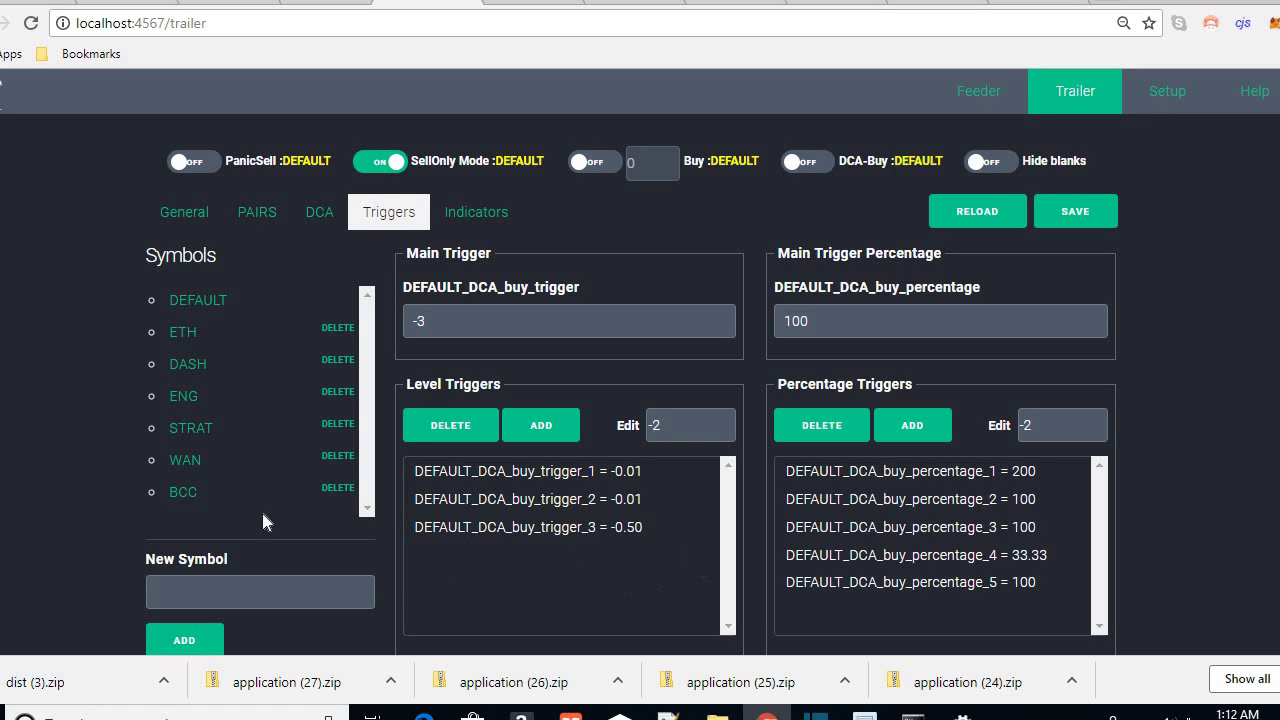
pyautogui.click(183, 398)
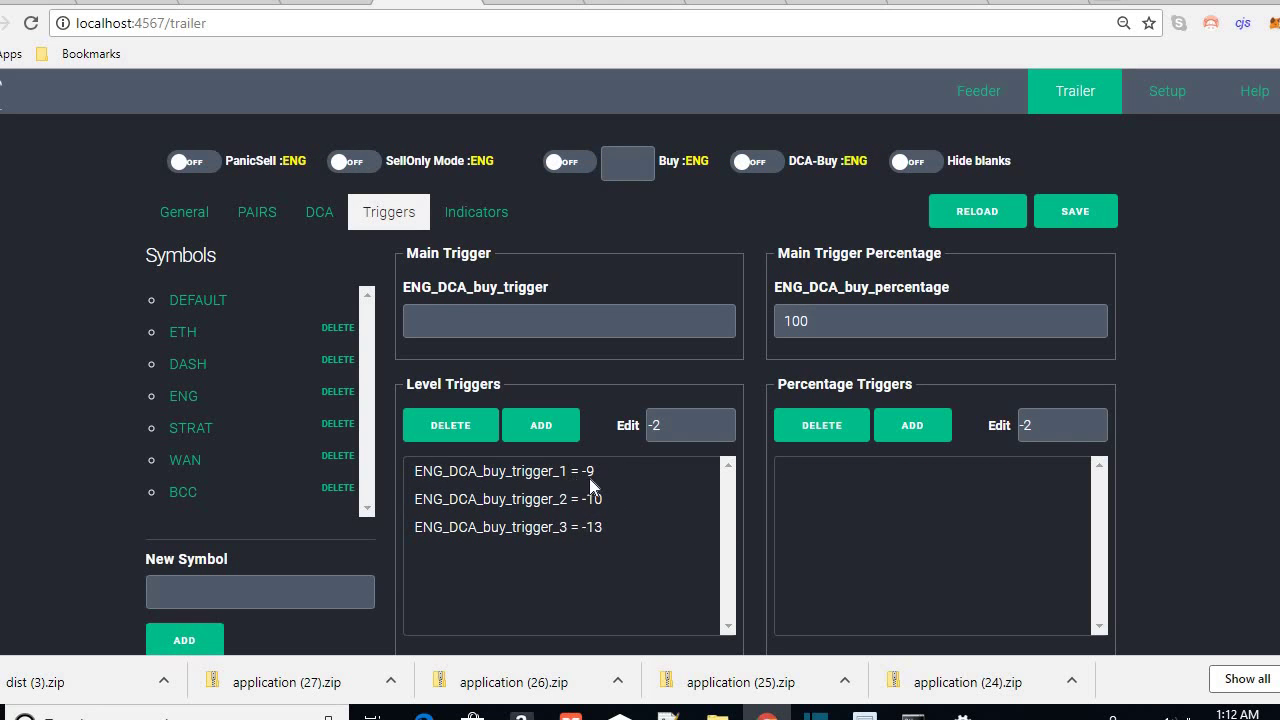
# Save ENG's trigger settings and check ENGBTC's buy trigger values in the DCA log until they update
pyautogui.click(1077, 220)
pyautogui.click(744, 134)
pyautogui.hotkey('ctrl', 'shift', 'Tab')
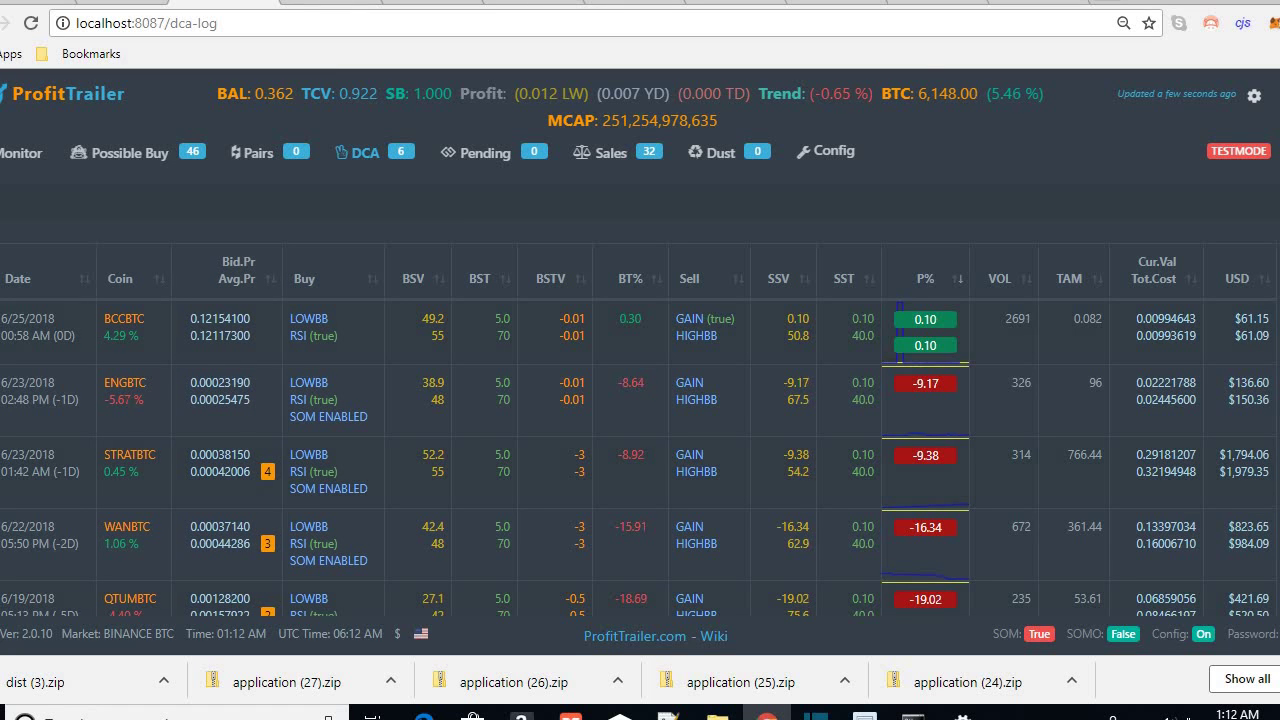
pyautogui.moveTo(545, 384); pyautogui.dragTo(566, 384)
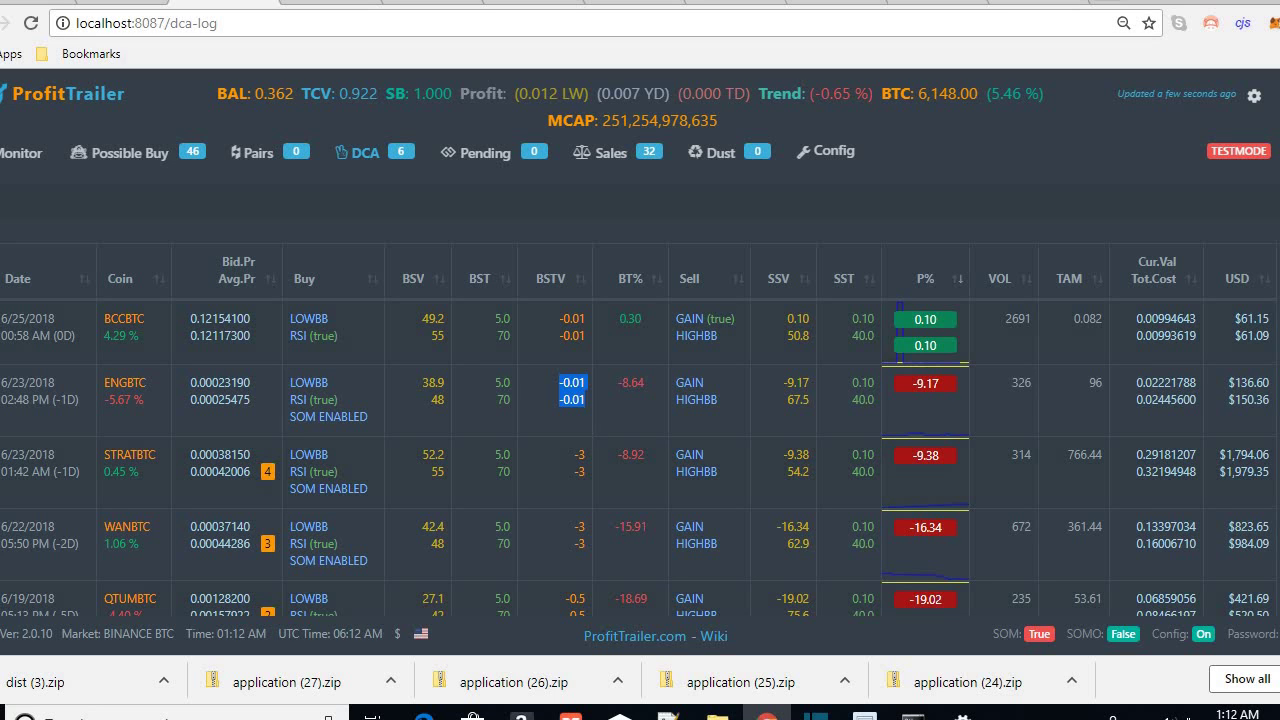
pyautogui.click(581, 418)
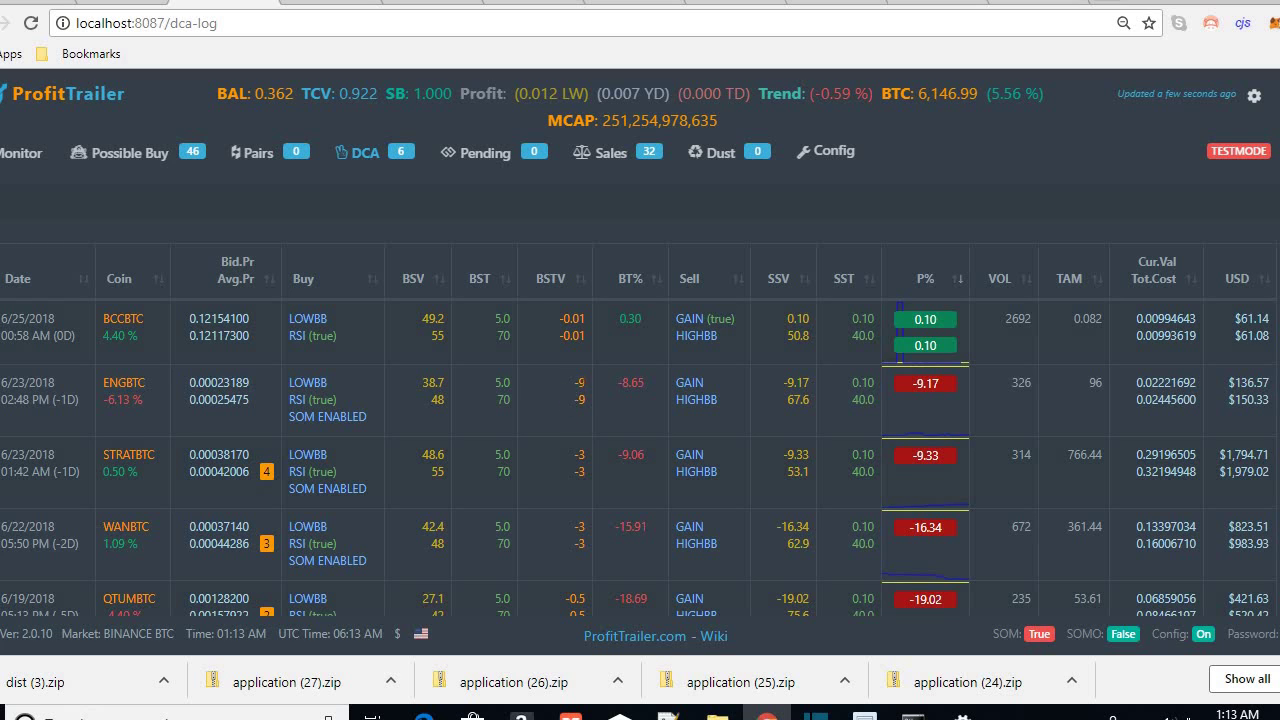
pyautogui.moveTo(573, 382); pyautogui.dragTo(579, 401)
pyautogui.click(562, 424)
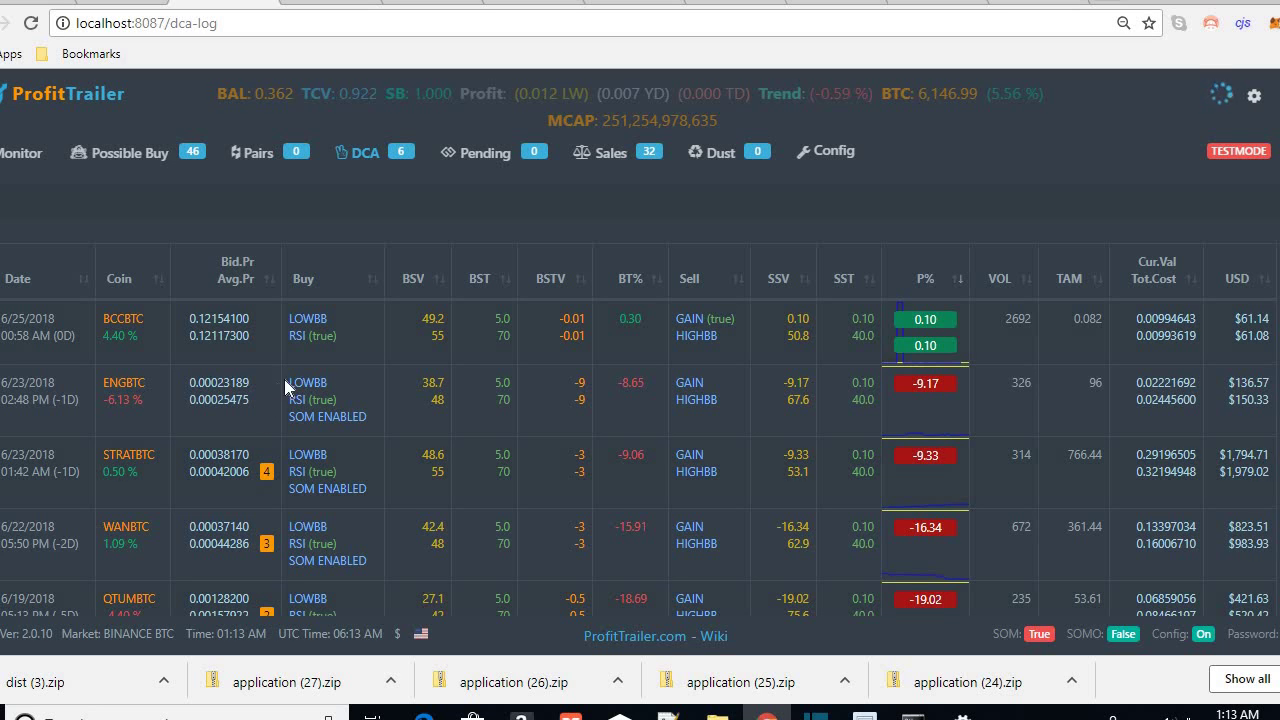
# Examine ENGBTC's buy strategies in the DCA log and compare ENG's DCA settings with those of DEFAULT on the Trailer page
pyautogui.moveTo(284, 379); pyautogui.dragTo(341, 397)
pyautogui.click(353, 395)
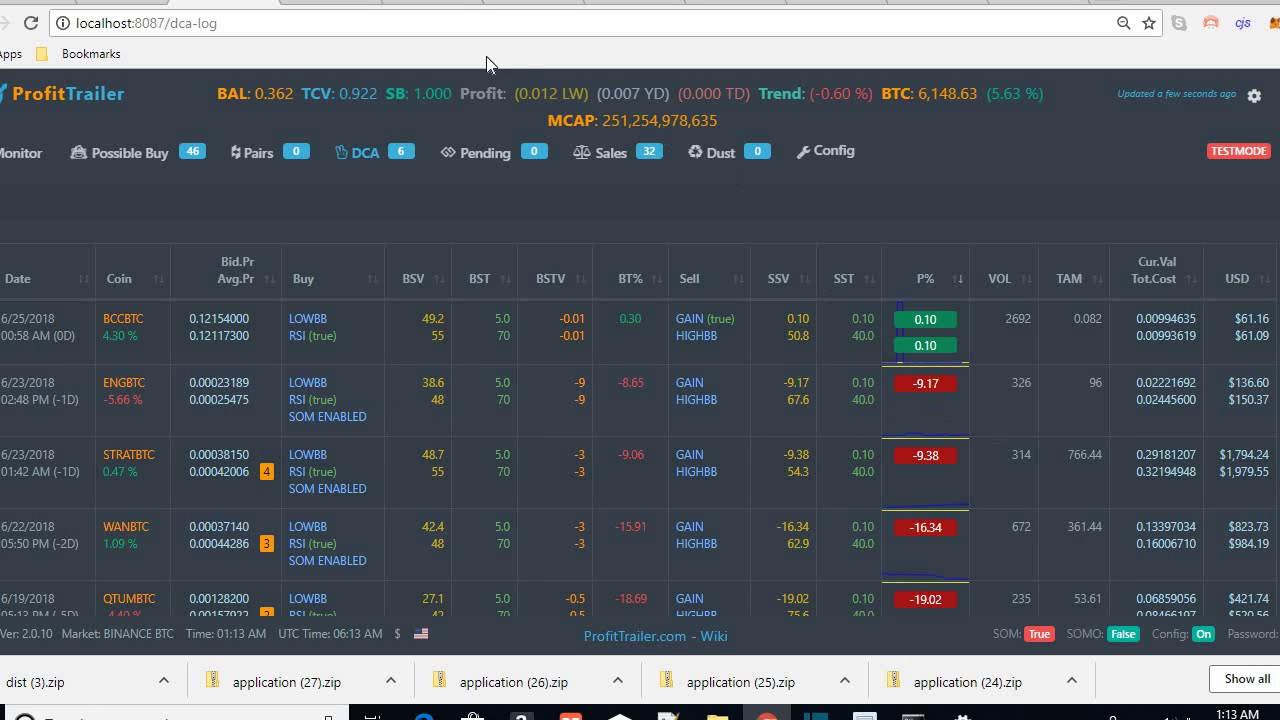
pyautogui.click(440, 8)
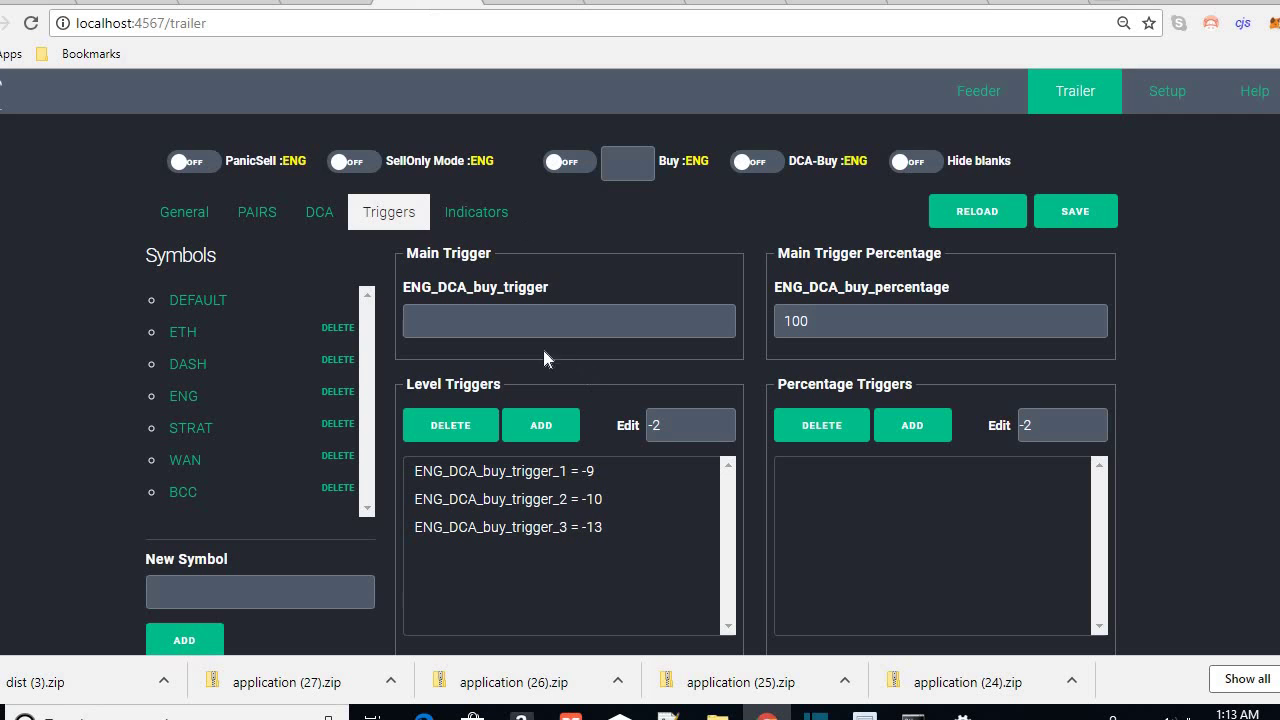
pyautogui.click(319, 213)
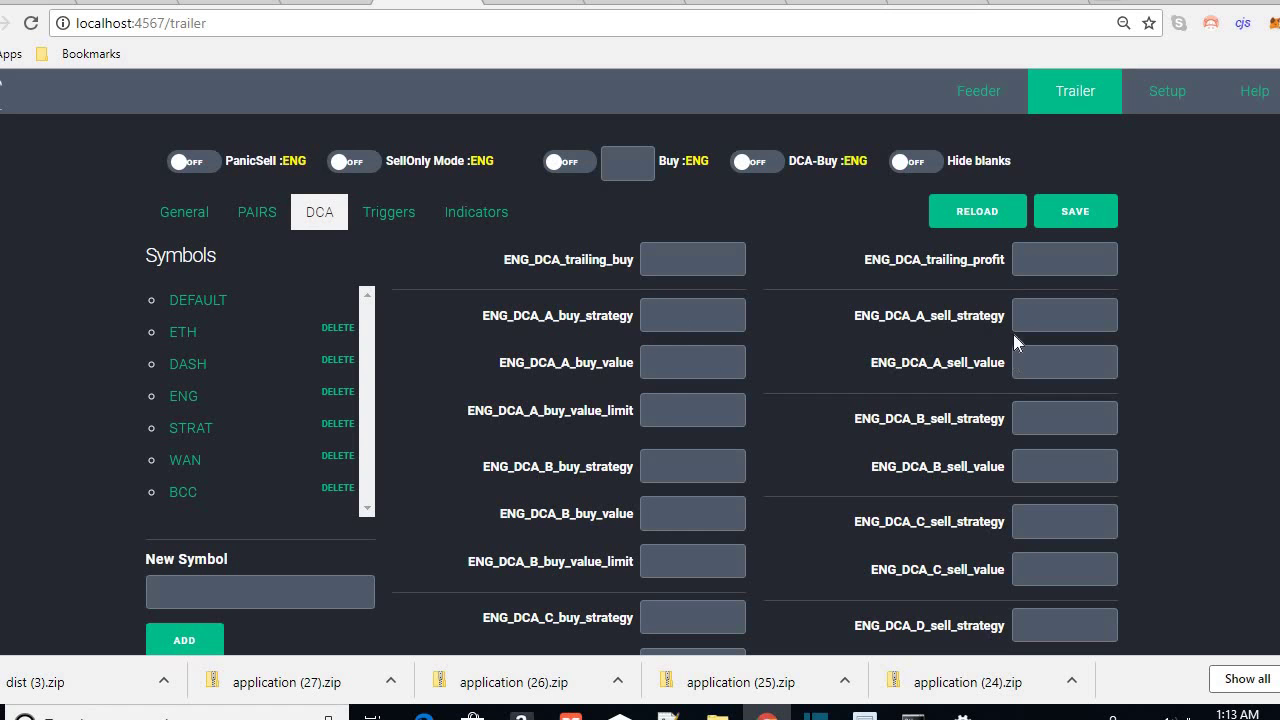
pyautogui.click(212, 303)
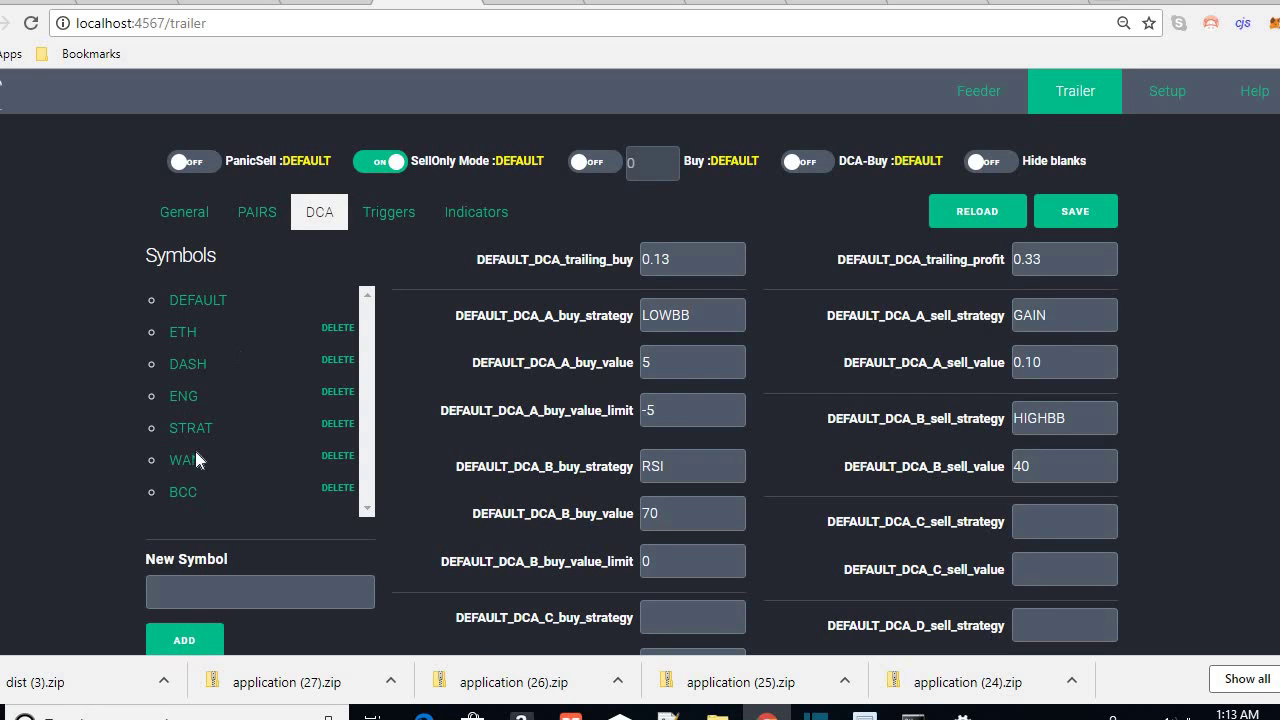
# Set ENG's DCA A buy strategy to LOWBB with a buy value of 35 and a value limit of -5
pyautogui.click(184, 398)
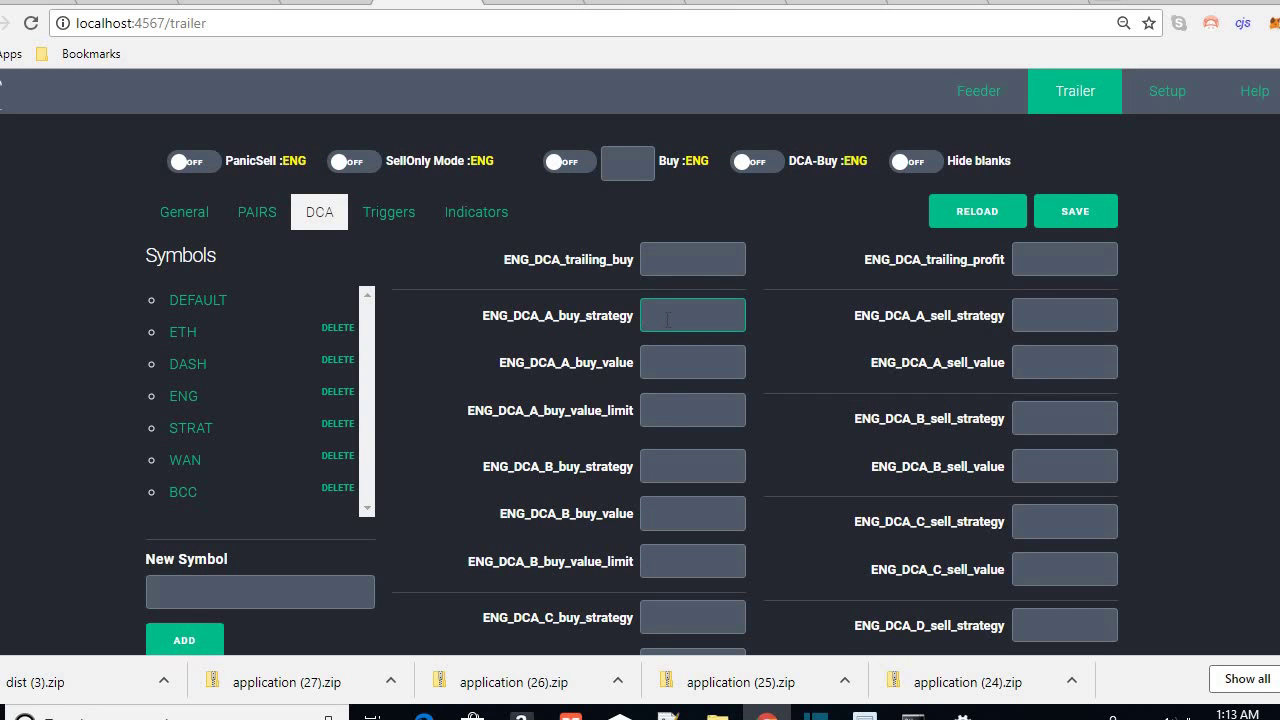
pyautogui.write('LOWBB')
pyautogui.press('BackSpace')
pyautogui.write('35')
pyautogui.press('Tab')
pyautogui.write('-5')
# Review ENGBTC's row in the DCA log and clear ENG's DCA A buy strategy, value and limit
pyautogui.hotkey('ctrl', 'Tab')
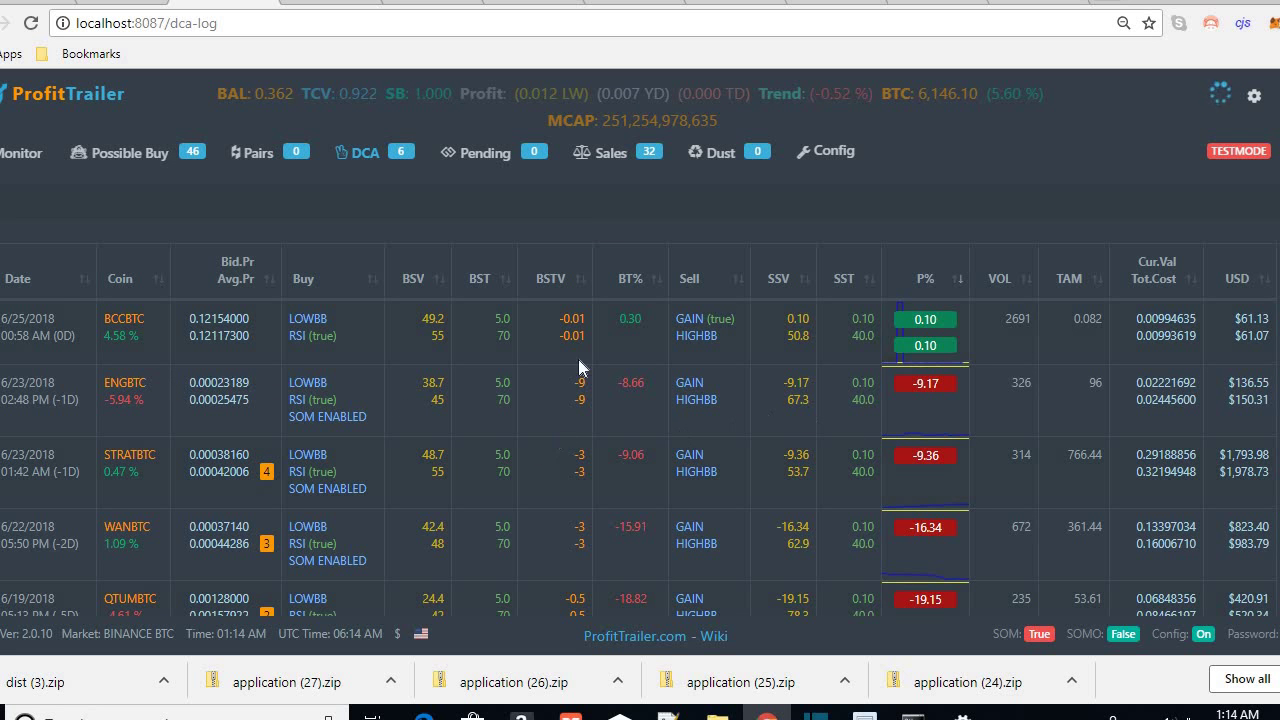
pyautogui.hotkey('ctrl', 'Tab')
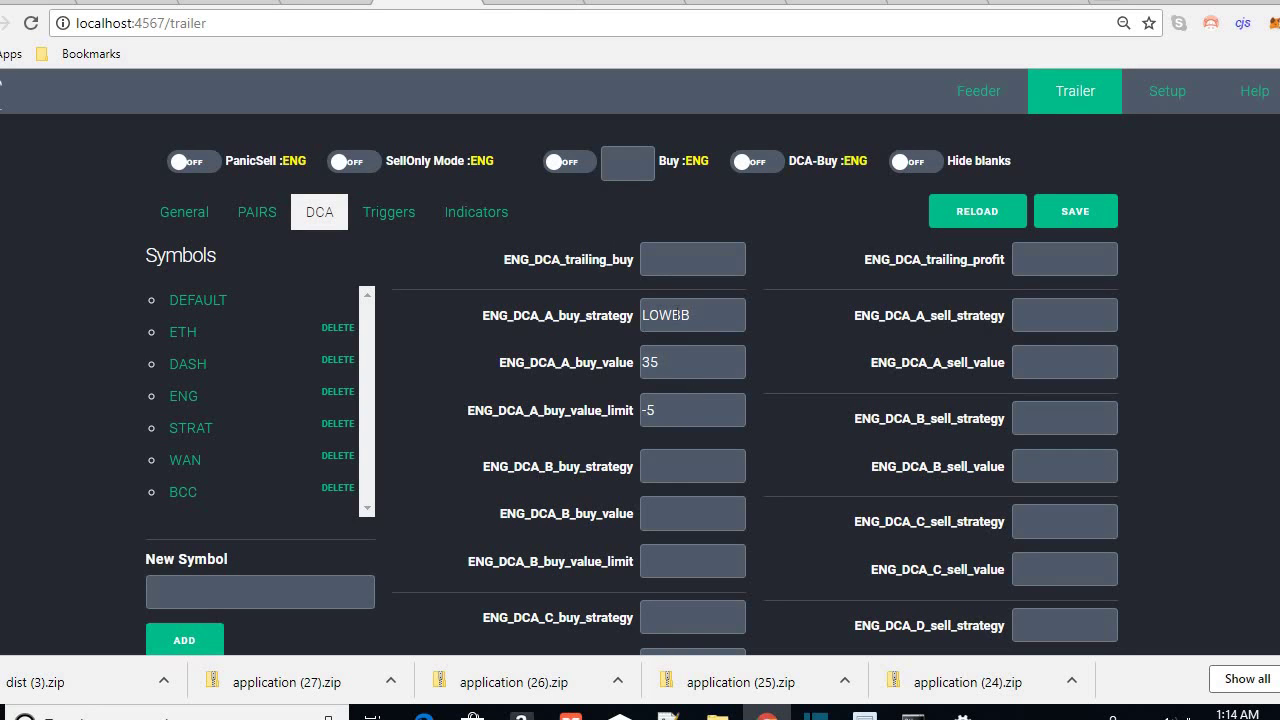
pyautogui.press('BackSpace')
pyautogui.press('BackSpace')
pyautogui.click(162, 481)
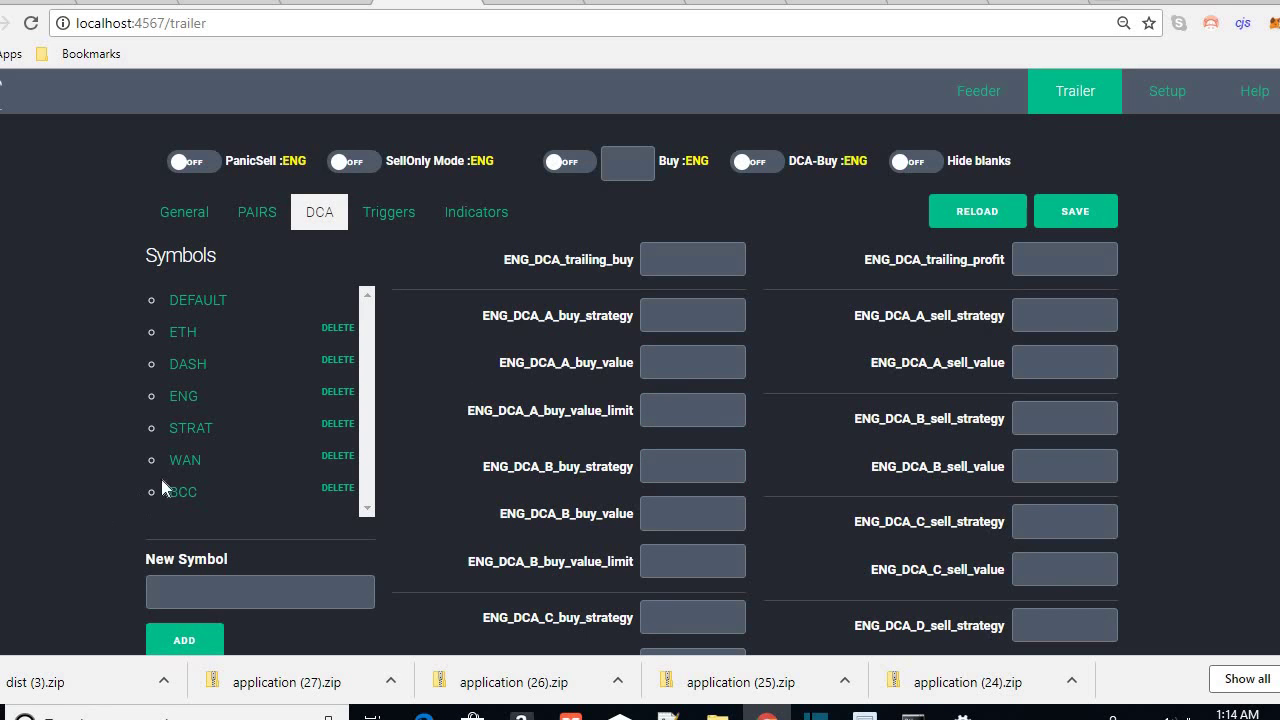